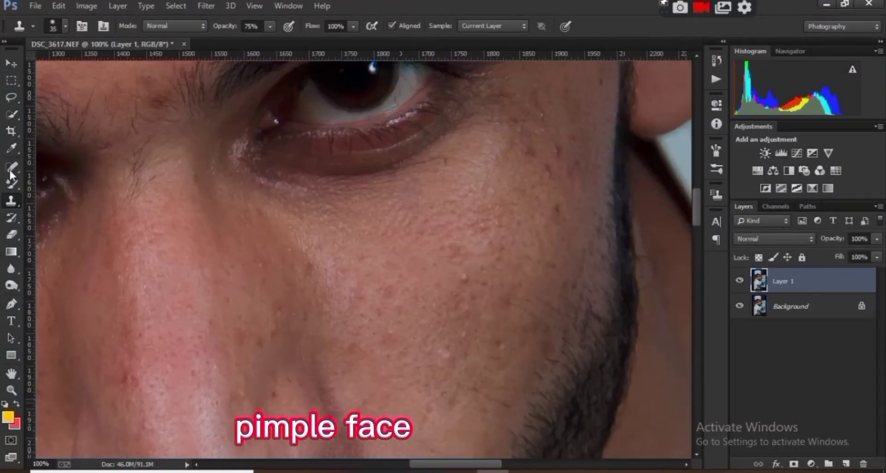
- Heal the cheek blemishes with a slightly smaller Spot Healing Brush
left_click(11, 167)
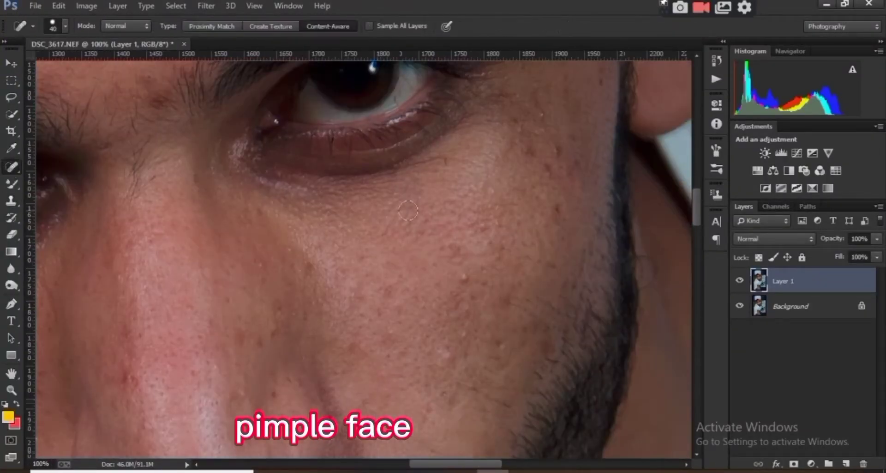
key("bracketleft")
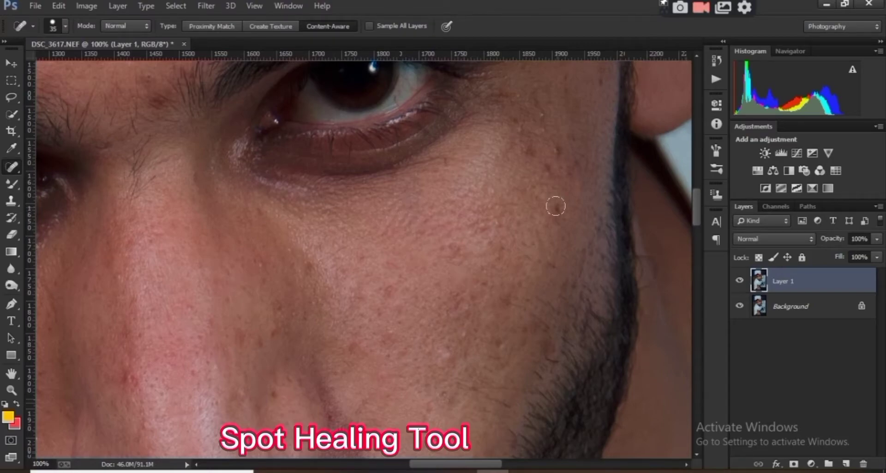
left_click(599, 85)
left_click(555, 269)
left_click(342, 245)
left_click_drag(442, 249, 457, 244)
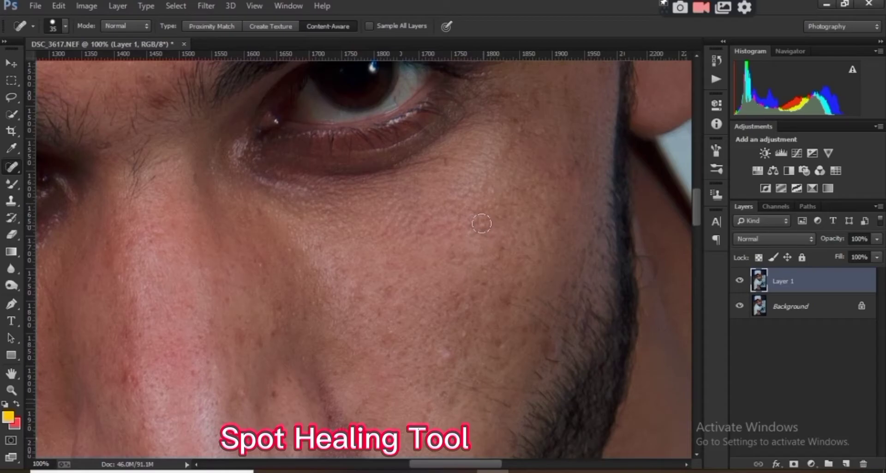
- Heal the forehead spots and the spot near the cap edge
scroll(524, 194, "up", 5)
scroll(653, 415, "up", 5)
scroll(652, 416, "left", 3)
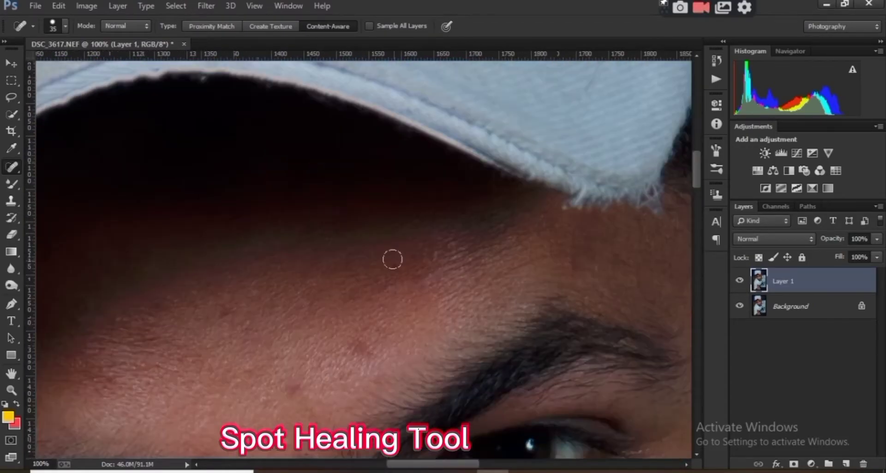
scroll(393, 260, "left", 3)
left_click(460, 378)
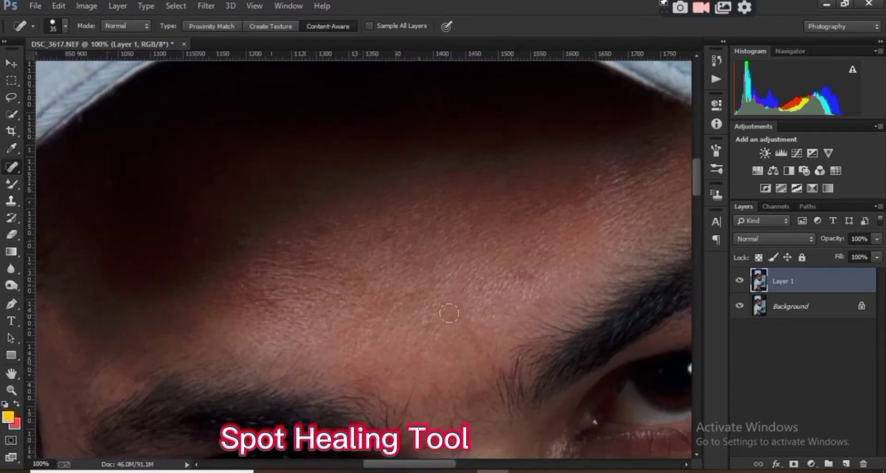
scroll(466, 300, "up", 3)
left_click(476, 289)
scroll(480, 286, "left", 3)
left_click(496, 217)
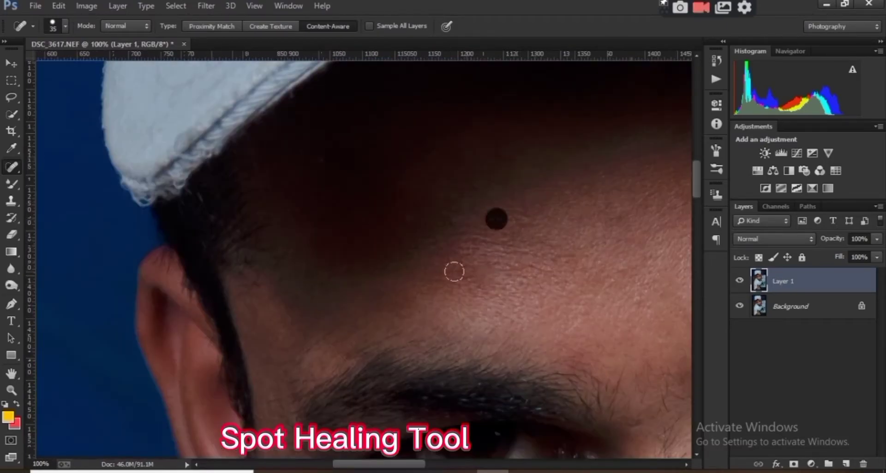
scroll(461, 259, "left", 1)
- Heal the remaining cheek blemishes and paint out the cheek scar
scroll(489, 225, "down", 3)
scroll(525, 158, "down", 5)
scroll(348, 216, "down", 3)
left_click(391, 221)
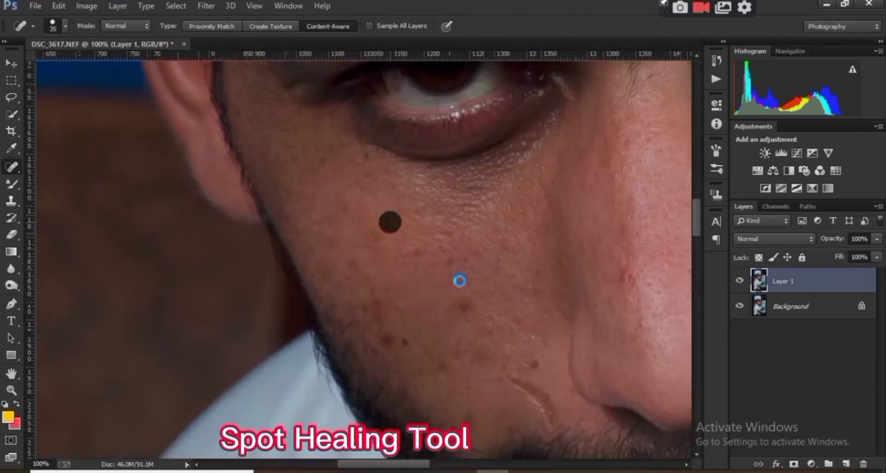
left_click(466, 304)
left_click_drag(497, 367, 552, 409)
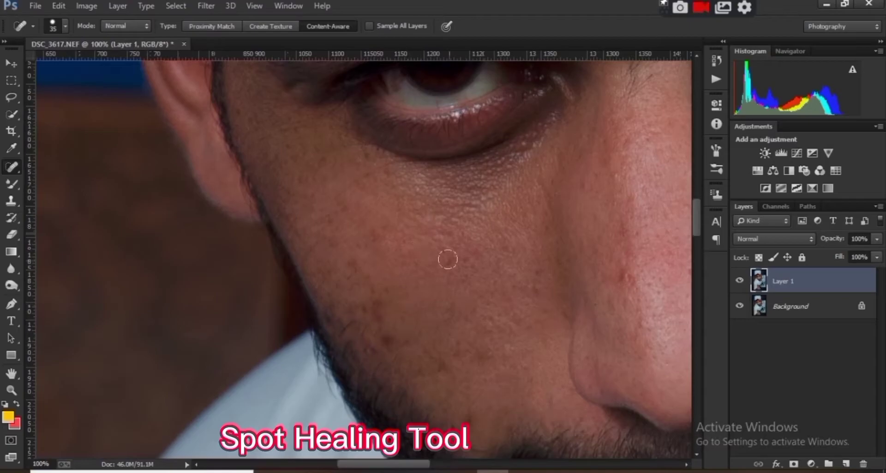
left_click(437, 370)
- Heal the blemishes on and beside the nose with a slightly larger brush
scroll(508, 342, "right", 3)
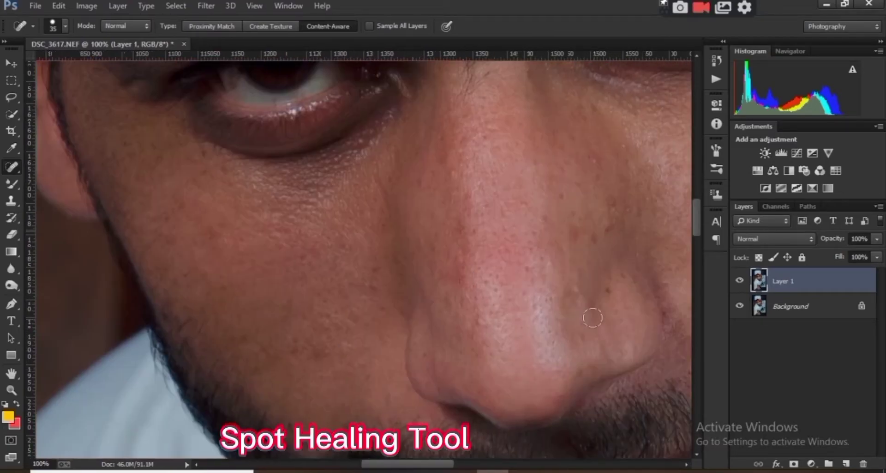
scroll(554, 310, "right", 3)
key("]")
left_click(519, 169)
left_click(403, 146)
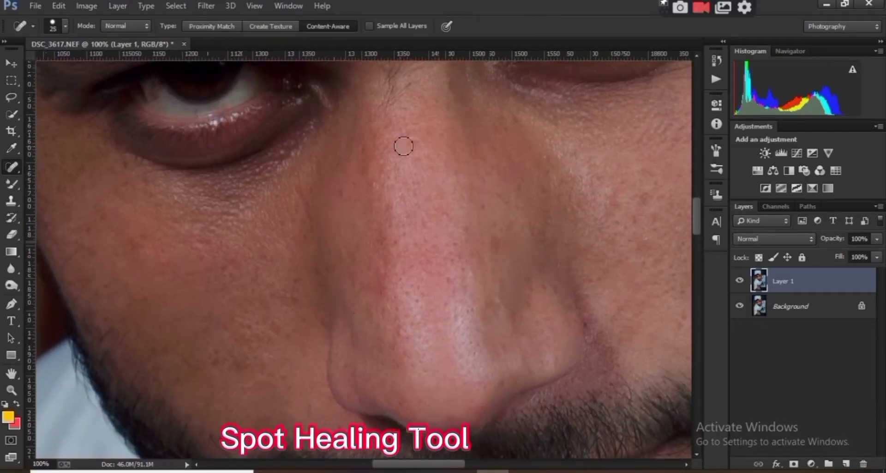
- Enlarge the brush and zoom out to review the whole healed photo
key("]")
key("]")
scroll(402, 333, "down", 3)
scroll(401, 360, "down", 3)
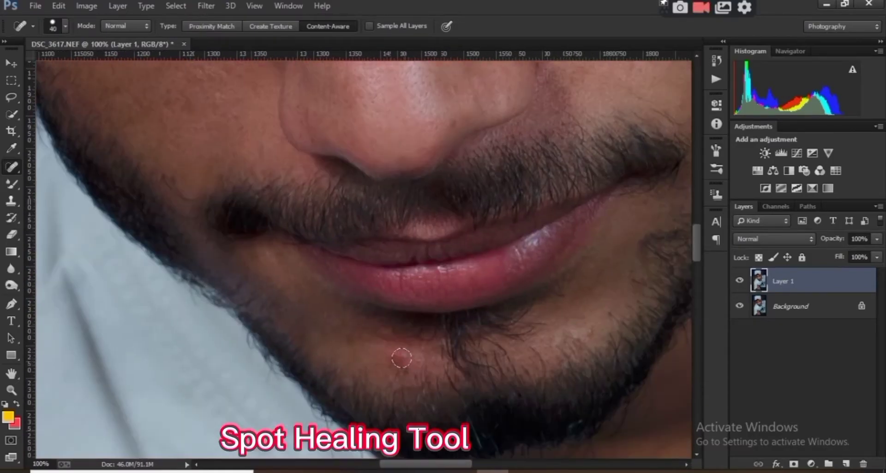
scroll(492, 390, "right", 2)
key("ctrl+0")
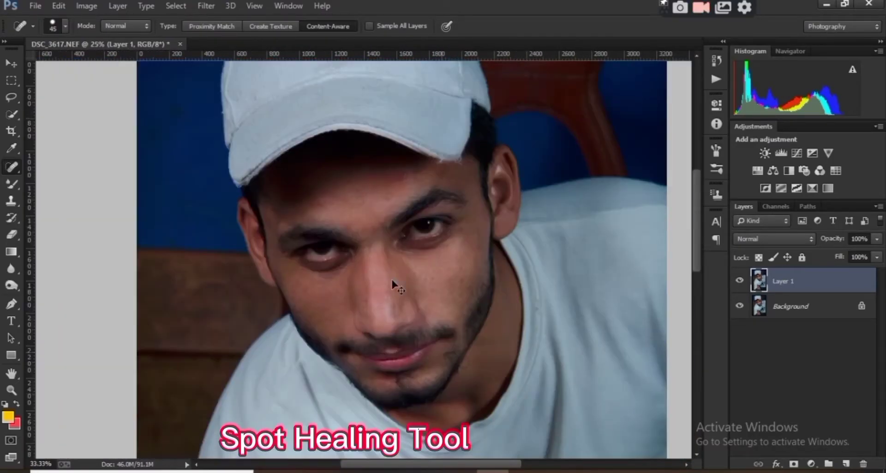
scroll(388, 267, "up", 4)
scroll(385, 263, "up", 1)
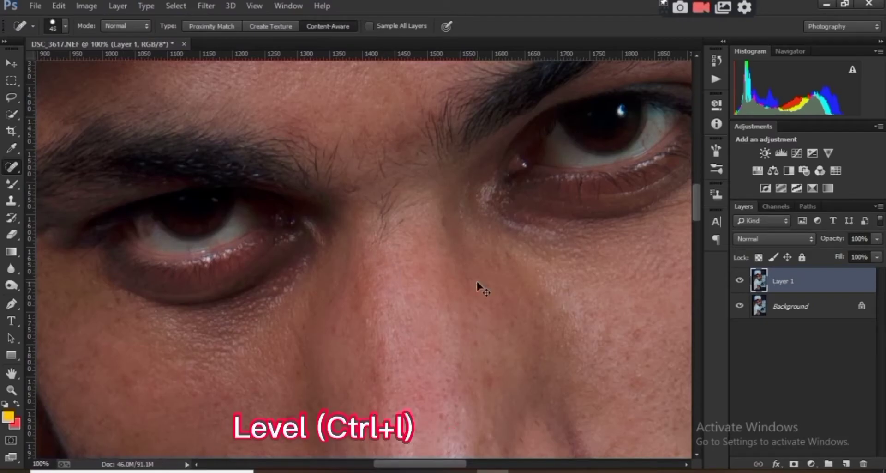
- Apply Levels with white input 244 to brighten the face, then go back to Spot Healing
key("ctrl+l")
left_click_drag(788, 371, 782, 373)
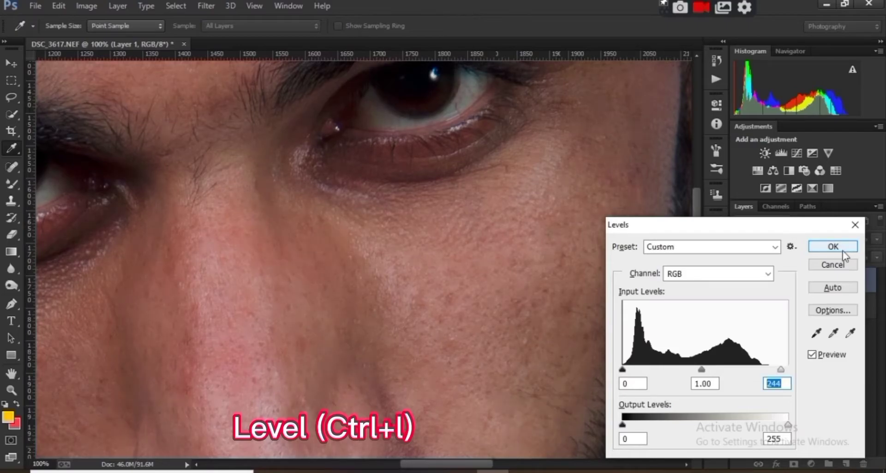
left_click(843, 252)
key("j")
key("ctrl+minus")
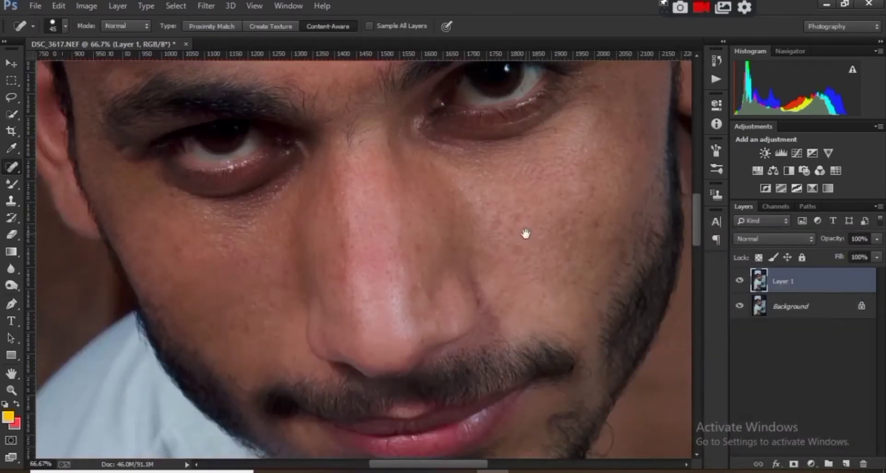
- Apply a 1.5-pixel High Pass filter to Layer 1 and toggle it to compare
left_click(207, 5)
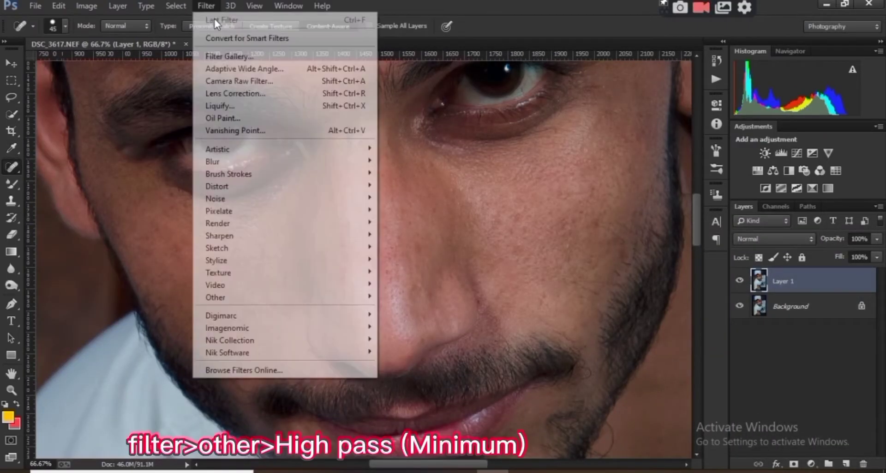
mouse_move(216, 297)
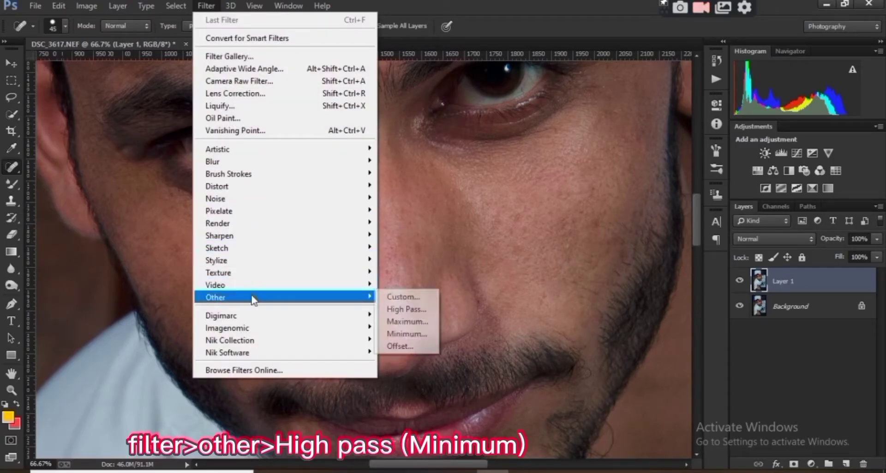
left_click(406, 308)
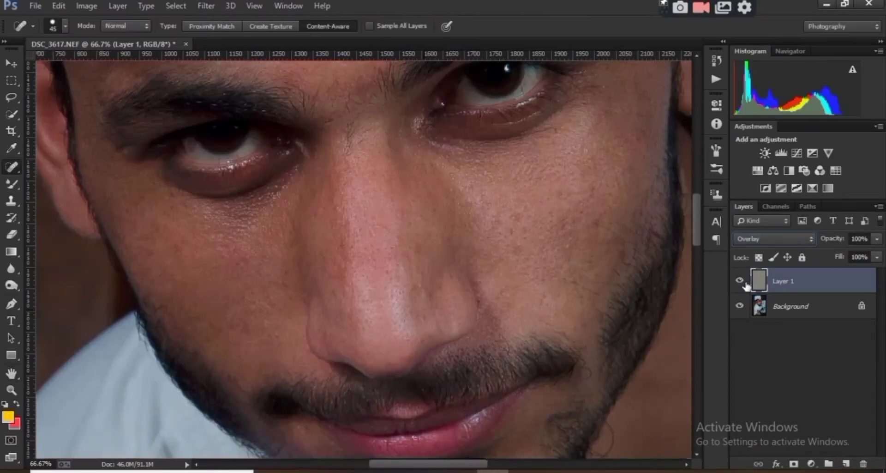
left_click(740, 281)
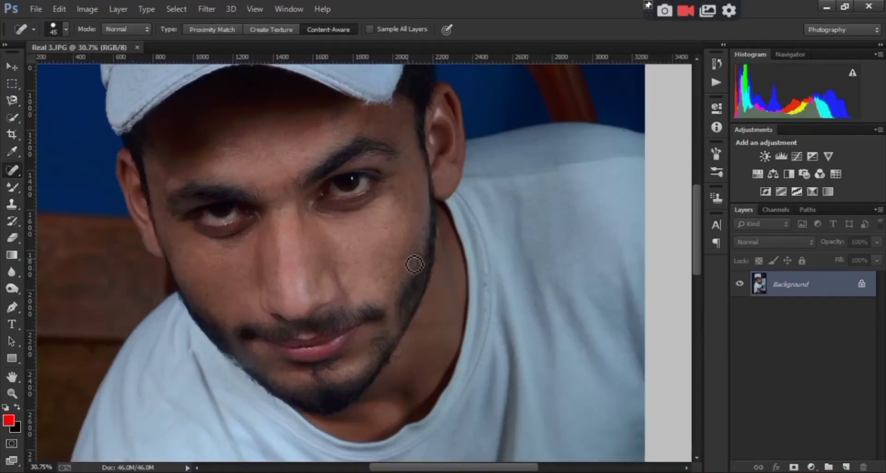
- Switch to the Mixer Brush and smooth the cheek skin under the eye
left_click(13, 187)
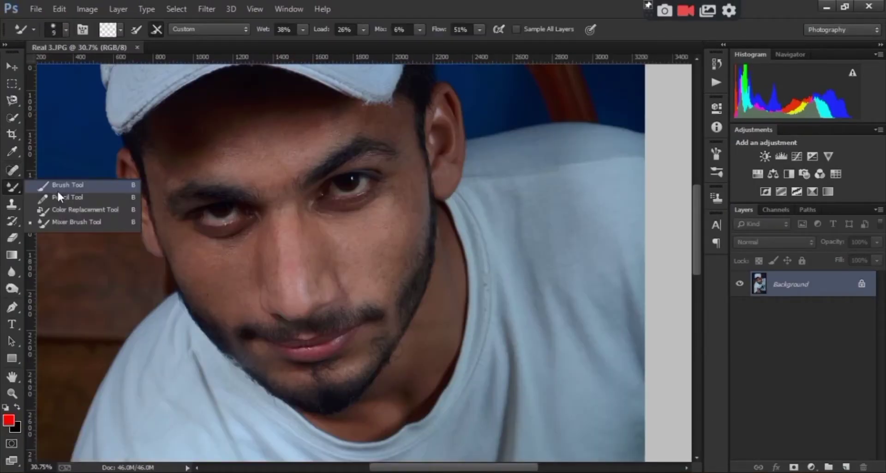
left_click(72, 219)
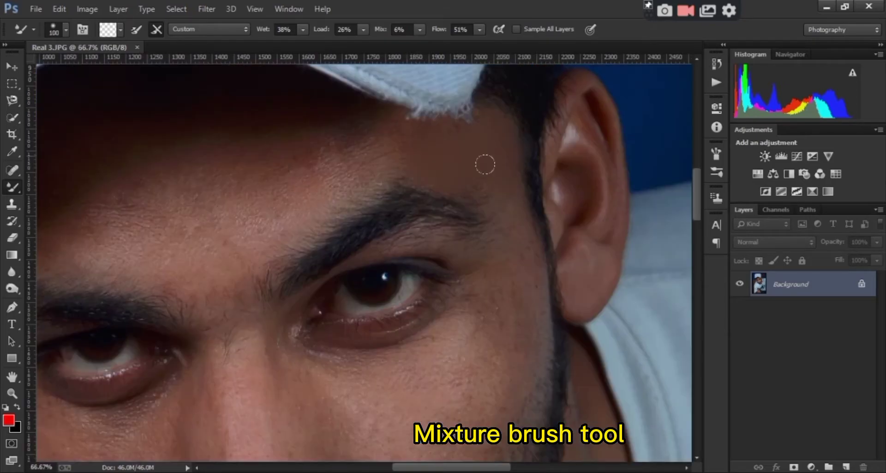
key("bracketright")
key("ctrl+minus")
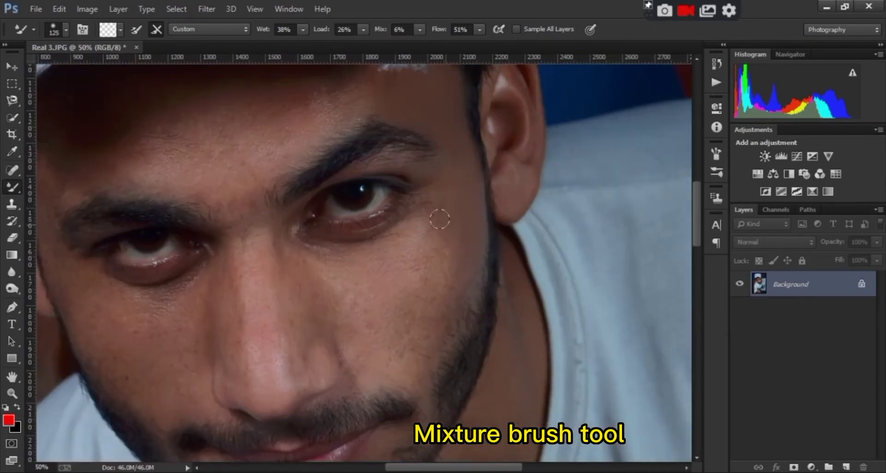
key("bracketright")
left_click_drag(440, 219, 313, 248)
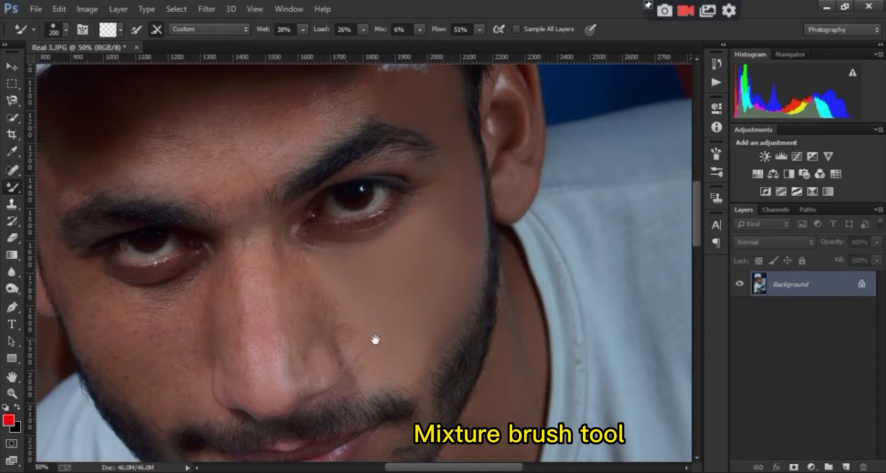
- Smooth the forehead skin below the cap, adjusting the brush size
scroll(376, 340, "up", 2)
scroll(376, 340, "left", 4)
key("bracketright")
key("bracketright")
mouse_move(536, 172)
left_mouse_down()
mouse_move(492, 170)
mouse_move(338, 231)
mouse_move(391, 269)
left_mouse_up()
key("bracketleft")
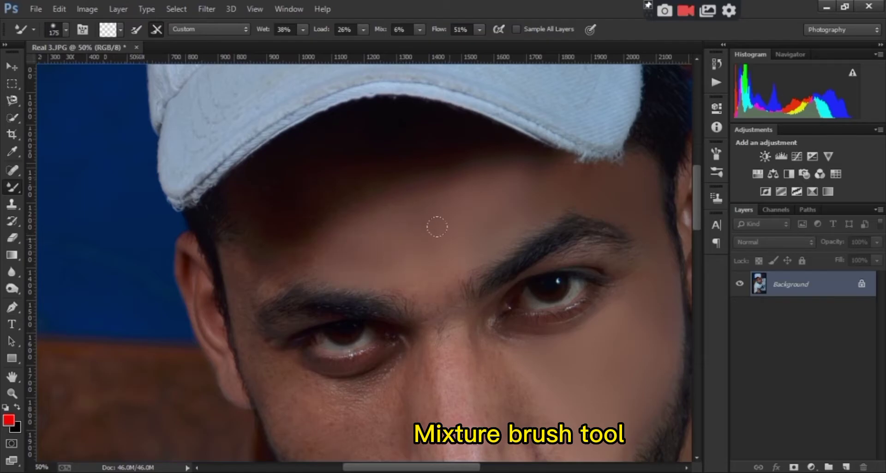
key("bracketright")
key("bracketright")
key("bracketright")
scroll(368, 191, "down", 1)
scroll(368, 191, "left", 2)
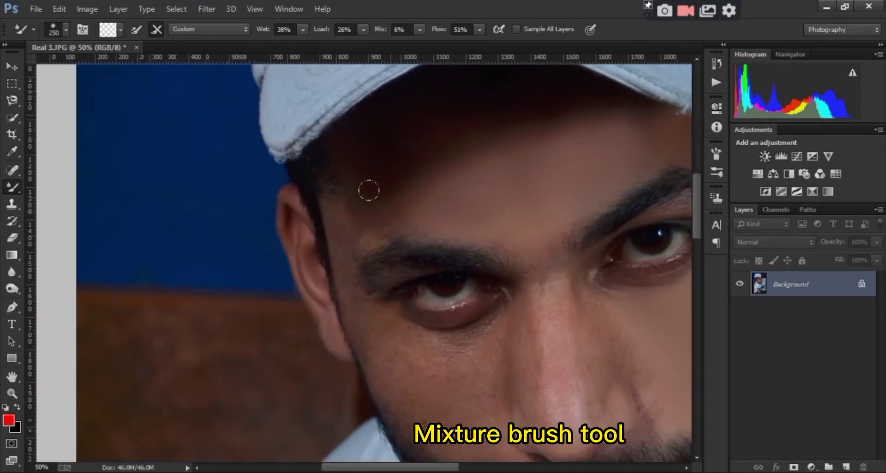
key("bracketright")
key("bracketright")
key("bracketright")
- Resize the brush and smooth the nose skin from bridge to tip
scroll(277, 234, "up", 2)
scroll(277, 233, "right", 2)
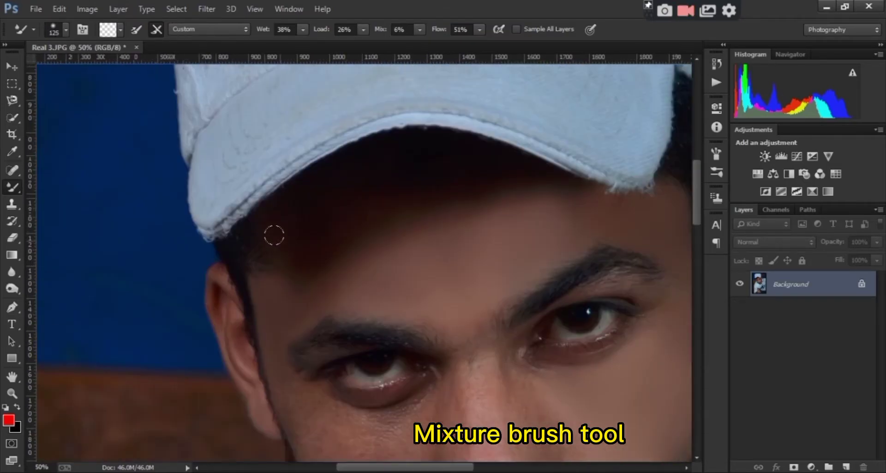
key("bracketleft")
key("bracketleft")
scroll(396, 237, "down", 4)
scroll(307, 307, "right", 1)
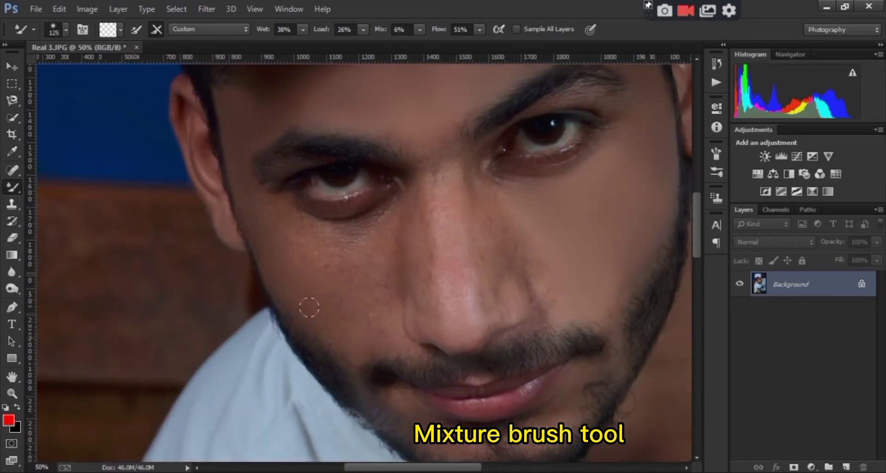
key("bracketleft")
key("bracketleft")
key("bracketleft")
scroll(370, 350, "right", 3)
scroll(369, 351, "up", 1)
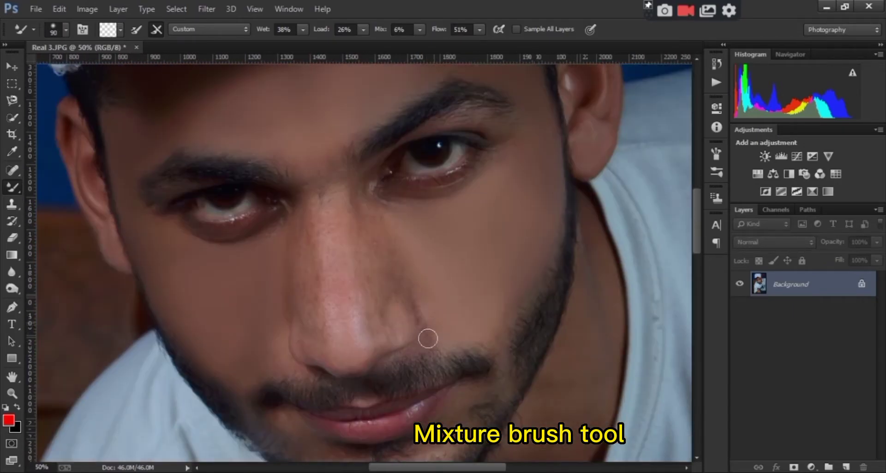
key("bracketright")
key("bracketright")
key("bracketright")
scroll(315, 187, "down", 1)
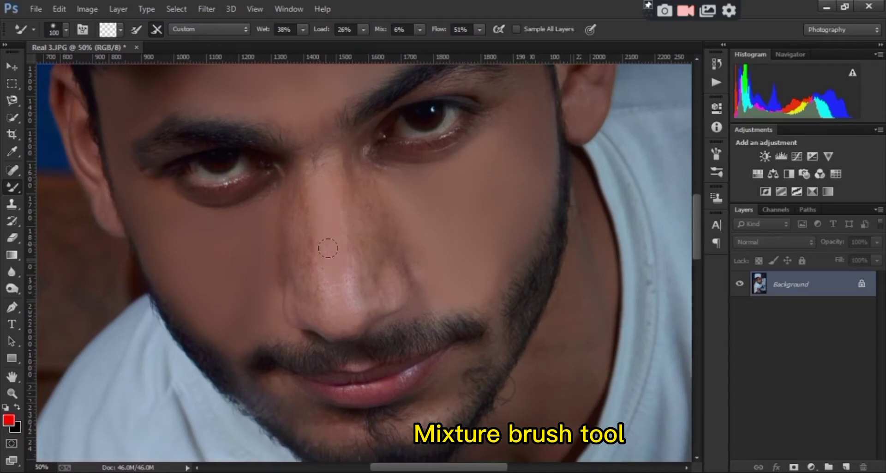
left_click_drag(328, 248, 344, 320)
- Reframe the view around the mouth and chin and fine-tune the brush size
left_click_drag(322, 160, 311, 242)
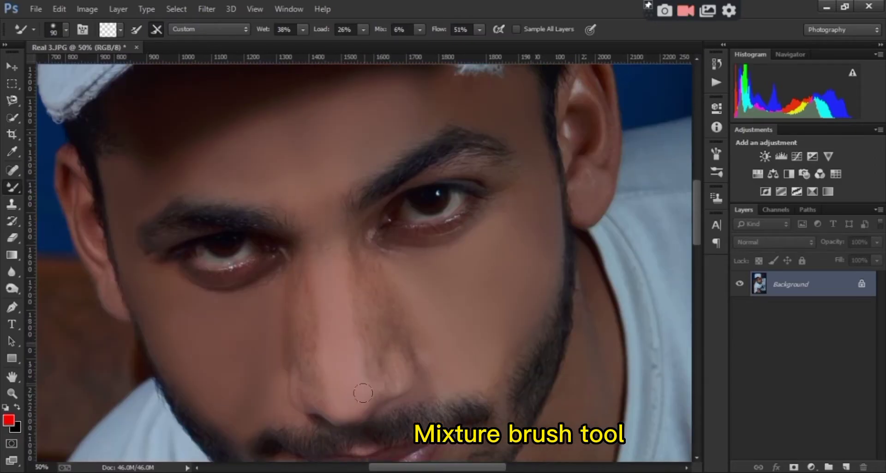
key("bracketleft")
key("bracketleft")
key("bracketleft")
left_click_drag(280, 318, 338, 293)
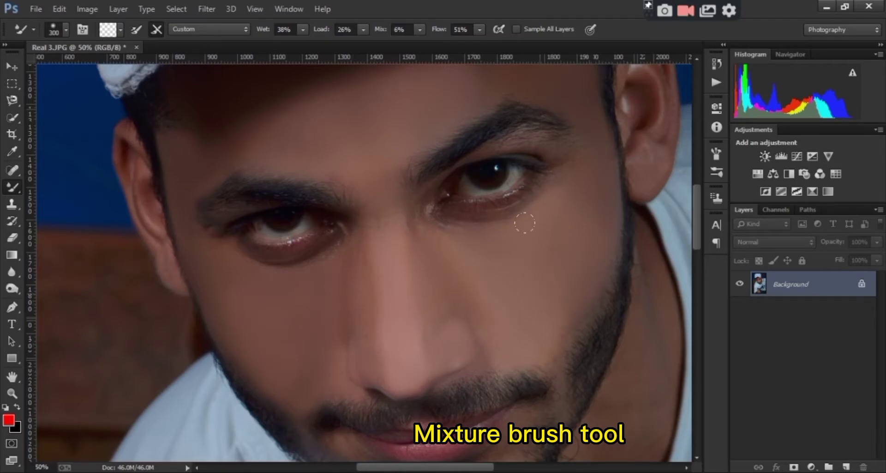
scroll(525, 223, "down", 5)
left_click_drag(417, 233, 467, 291)
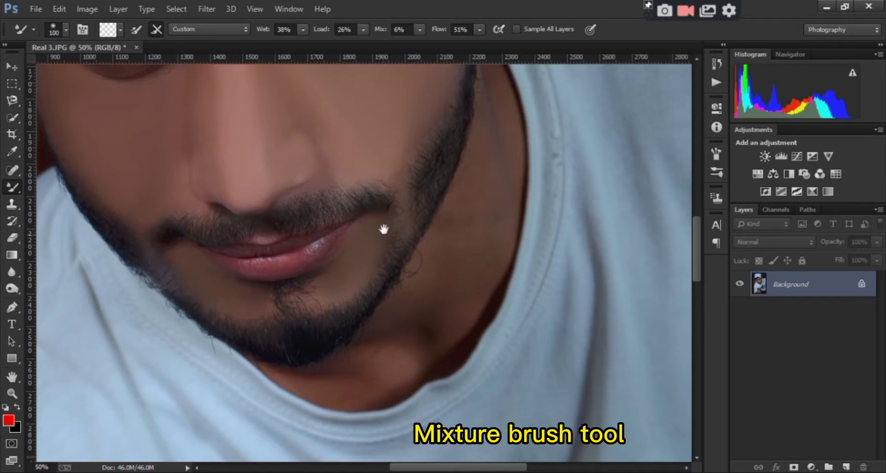
left_click_drag(383, 229, 377, 279)
key("bracketleft")
key("bracketleft")
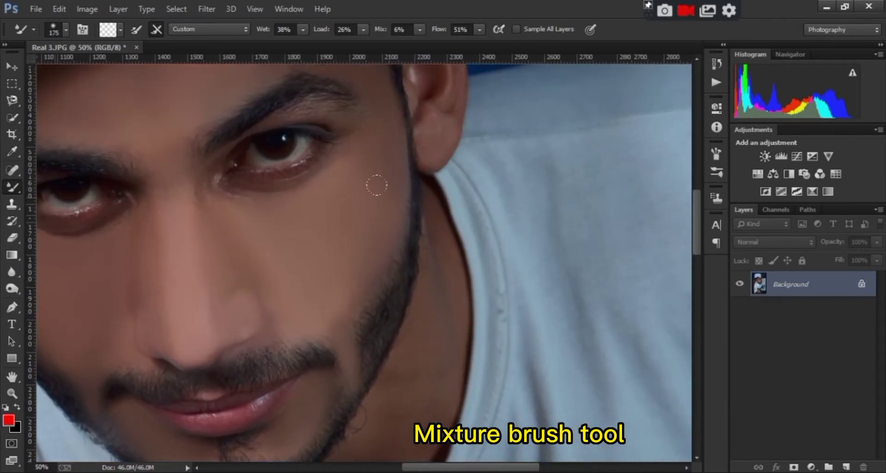
key("bracketright")
key("bracketright")
key("bracketright")
- Zoom out over the face and enlarge the brush for broad blending strokes
scroll(424, 252, "down", 3)
key("bracketleft")
key("bracketleft")
key("bracketleft")
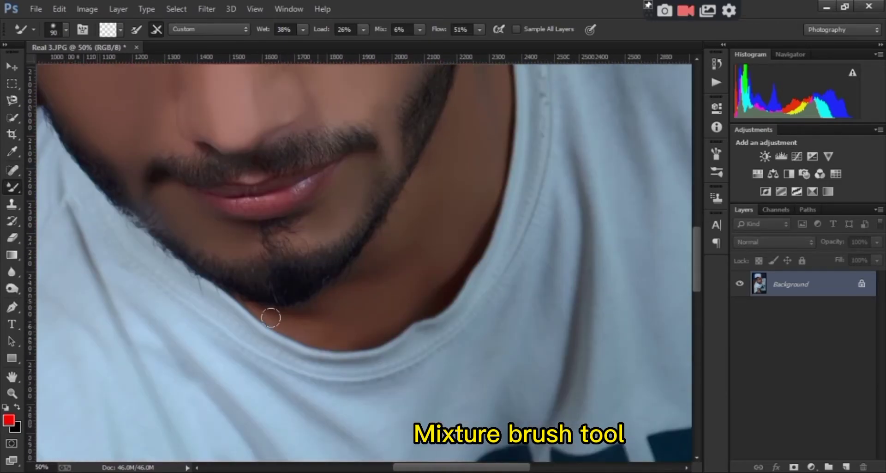
scroll(415, 297, "up", 5)
key("ctrl+minus")
key("ctrl+minus")
key("ctrl+minus")
key("ctrl+minus")
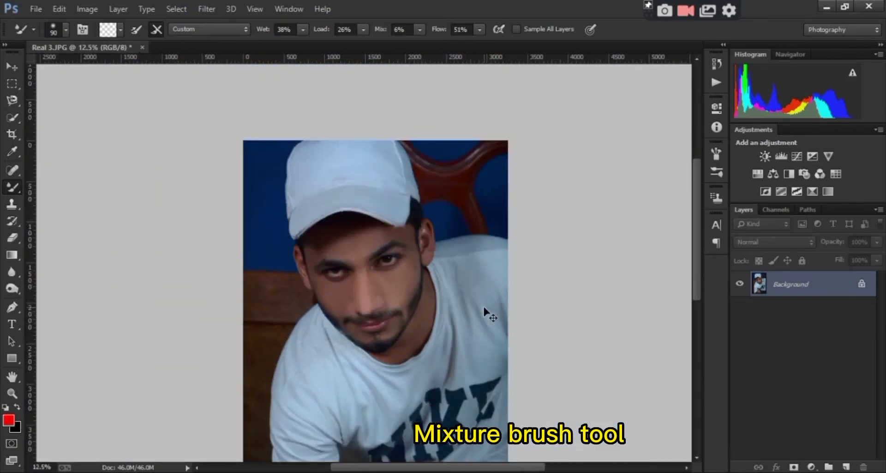
key("ctrl+plus")
key("ctrl+plus")
key("ctrl+plus")
scroll(257, 311, "down", 3)
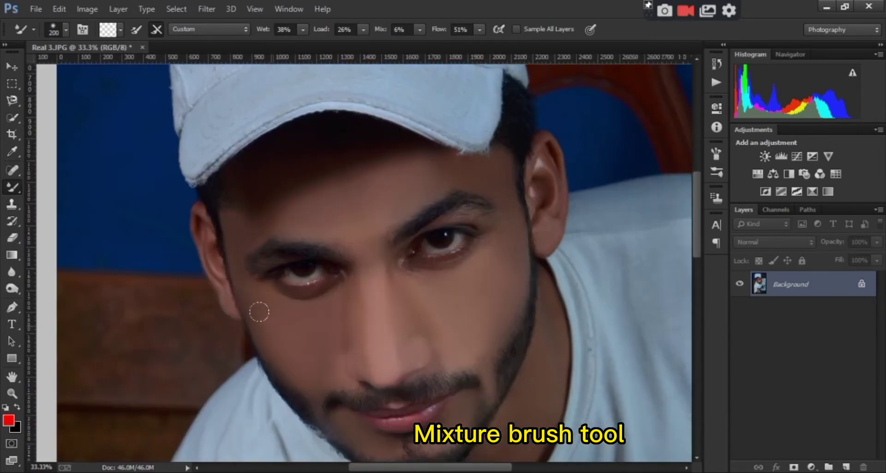
key("bracketright")
key("bracketright")
key("bracketright")
scroll(340, 376, "down", 3)
scroll(386, 343, "right", 3)
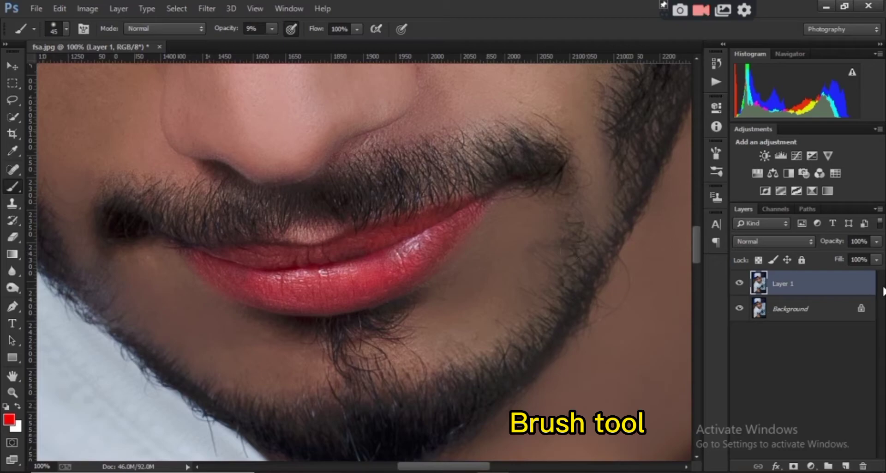
- Lower Layer 1's opacity to 52%
left_click(877, 241)
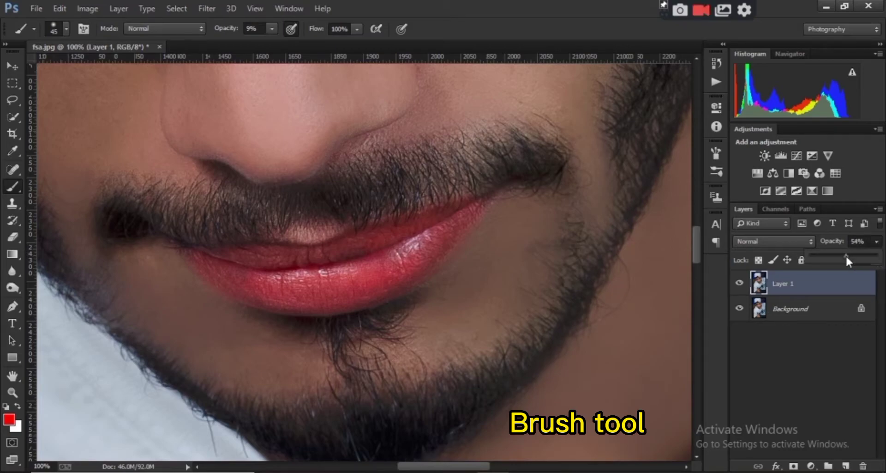
left_click_drag(845, 255, 839, 257)
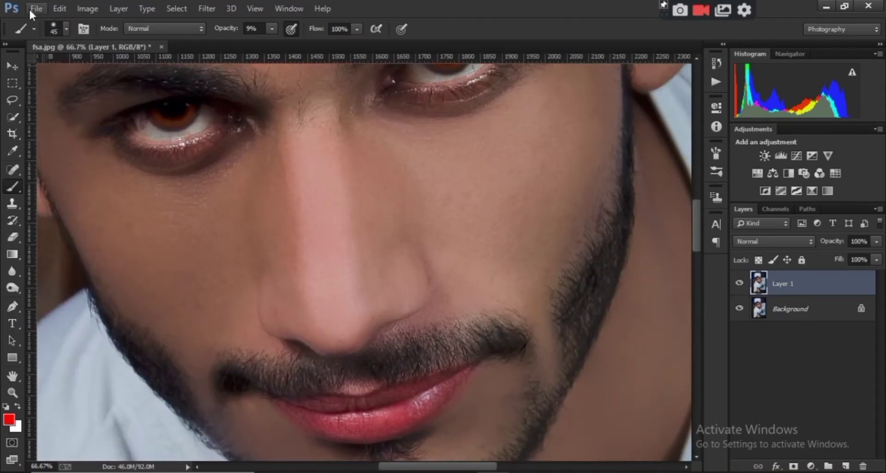
- Place the linked fire PNG and scale it onto the lighter's nozzle
left_click(32, 10)
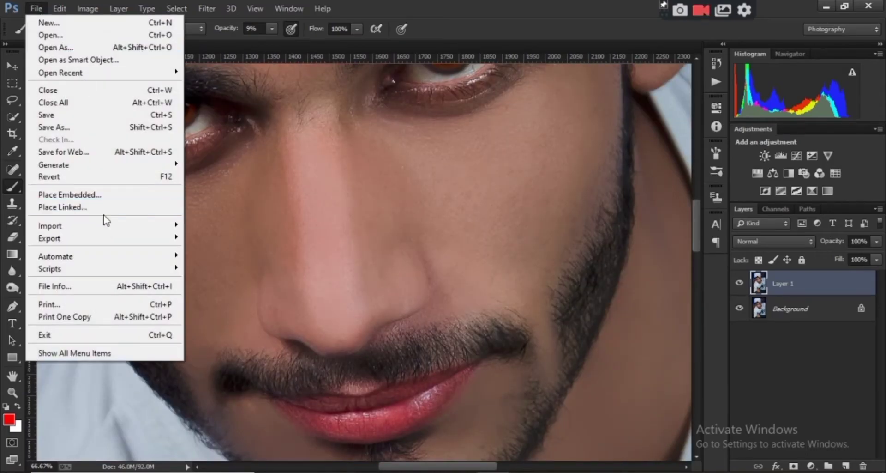
left_click(364, 252)
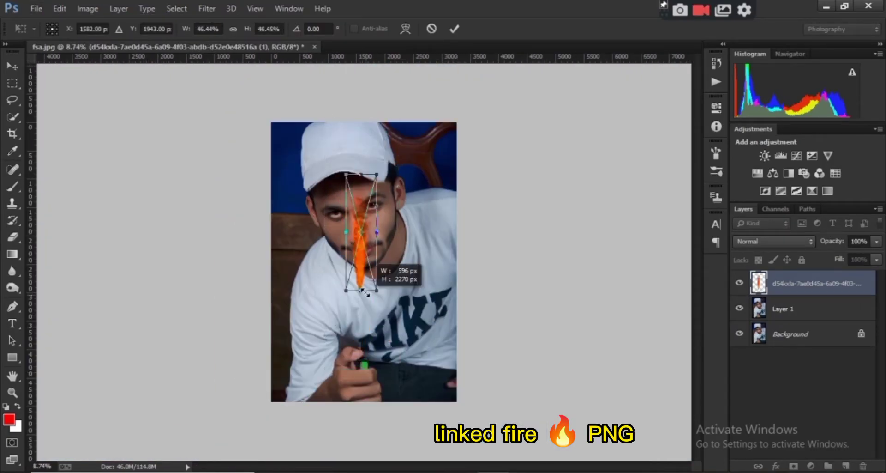
left_click_drag(362, 290, 355, 350)
scroll(303, 225, "up", 5)
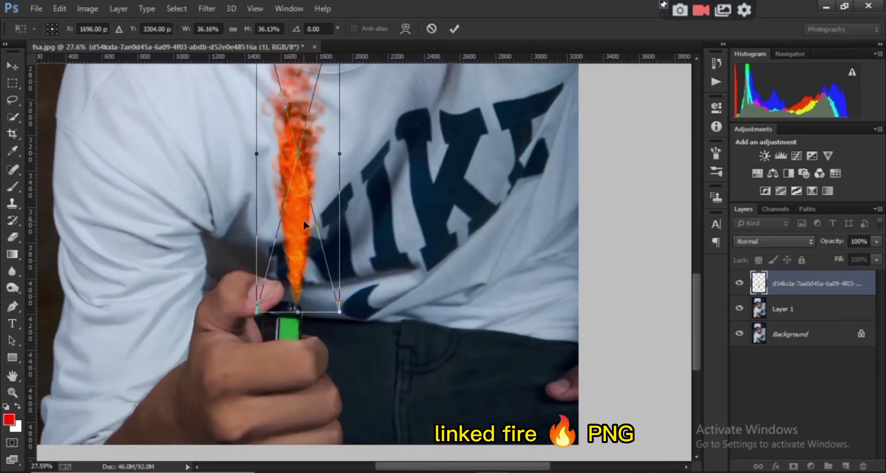
left_click_drag(304, 224, 299, 267)
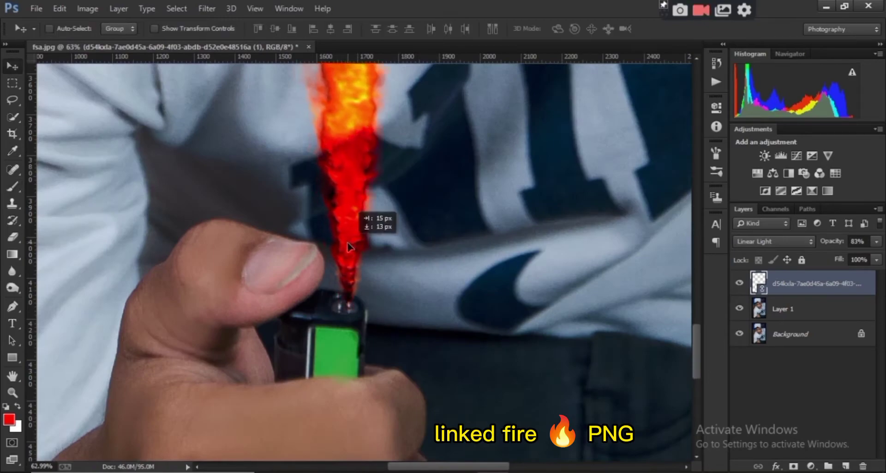
left_click_drag(348, 247, 349, 244)
- Try the Eraser and Burn tools on the flame, then set Levels white input to 210
key("e")
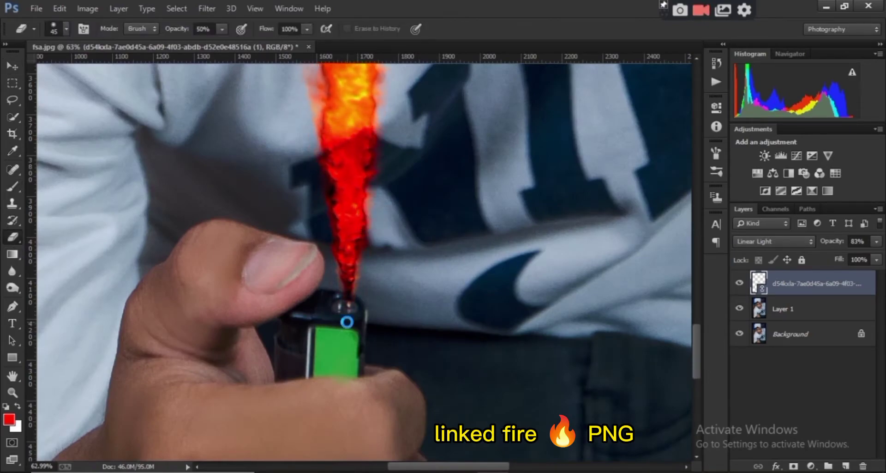
key("o")
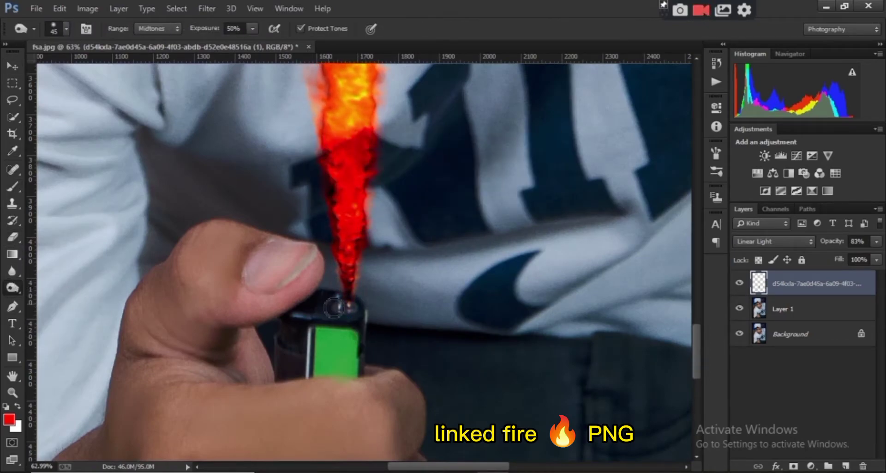
scroll(334, 308, "up", 1)
key("bracketleft")
key("bracketleft")
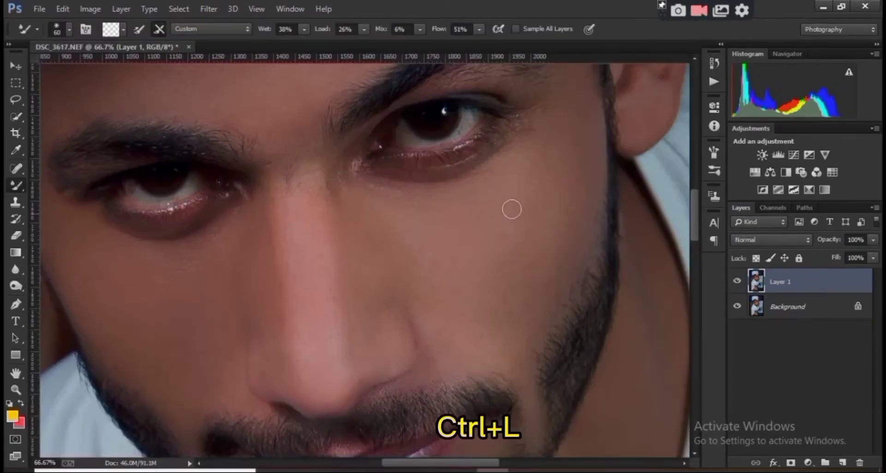
key("ctrl+l")
left_click_drag(774, 370, 756, 370)
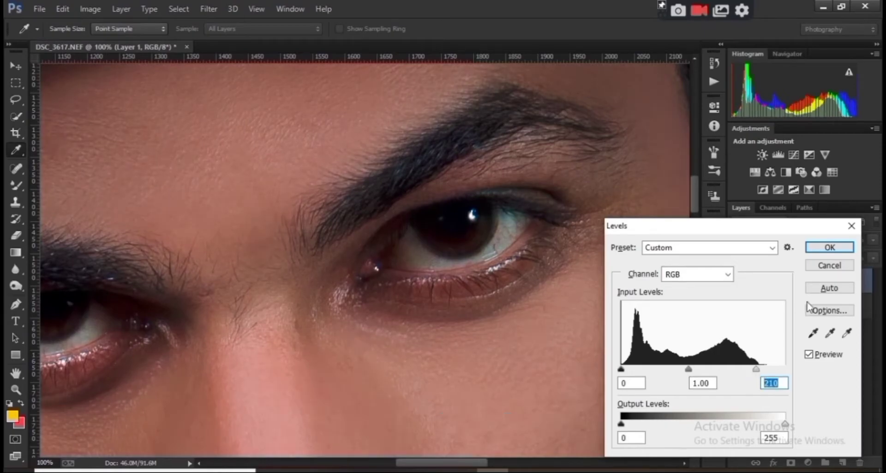
- Apply the Levels, add an inverted hide-all mask, and set brush opacity to 100%
left_click(829, 247)
left_click(791, 462)
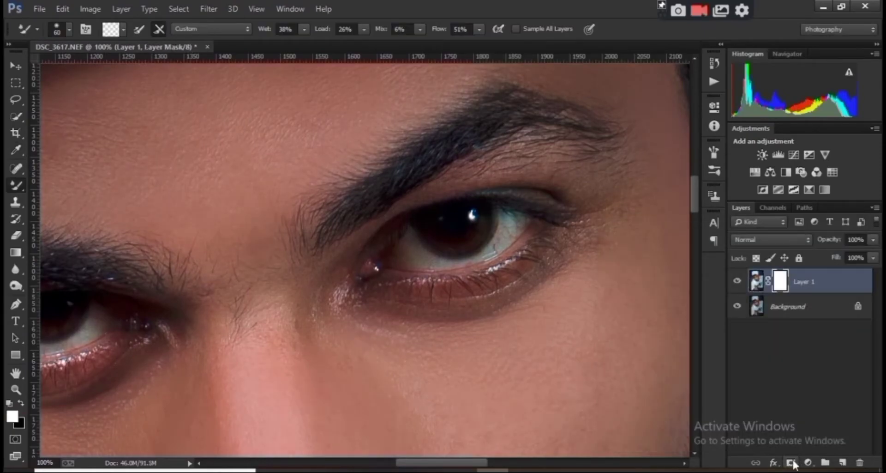
key("ctrl+i")
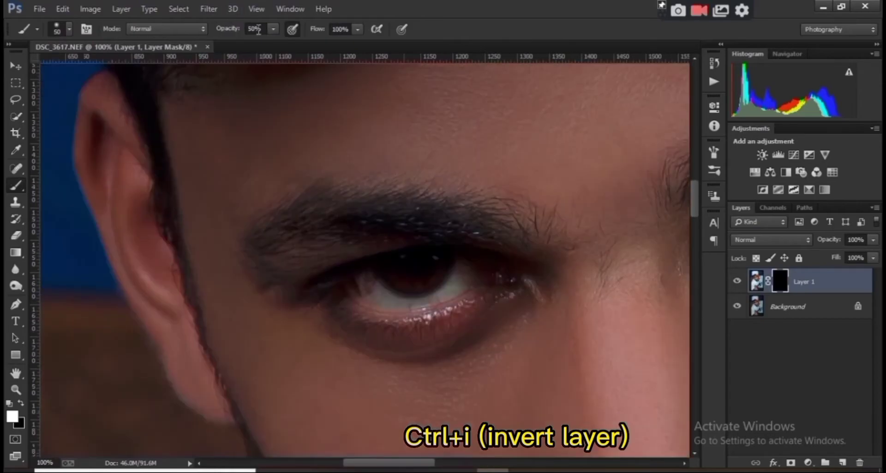
left_click(256, 28)
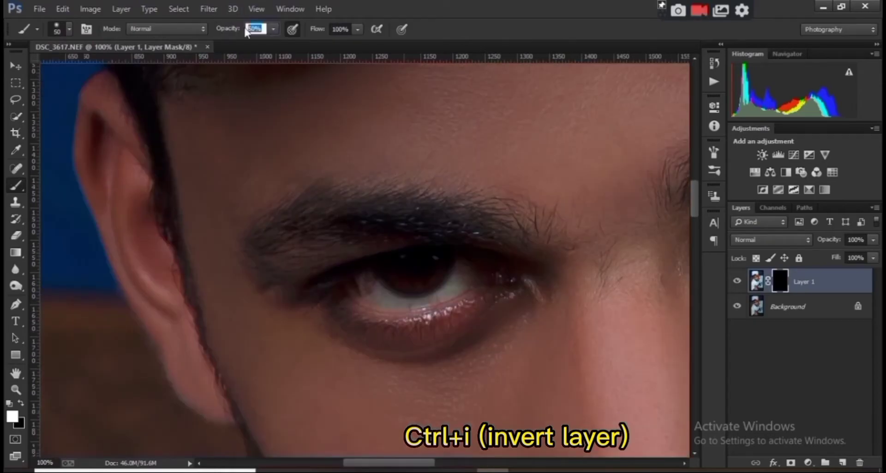
type("100")
key("Return")
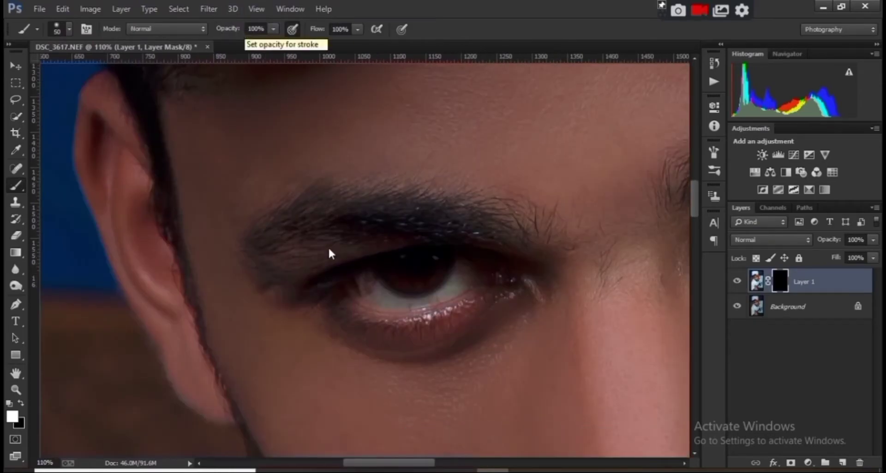
- Paint both eyes back in on the mask and toggle the layer to compare
scroll(369, 282, "up", 1)
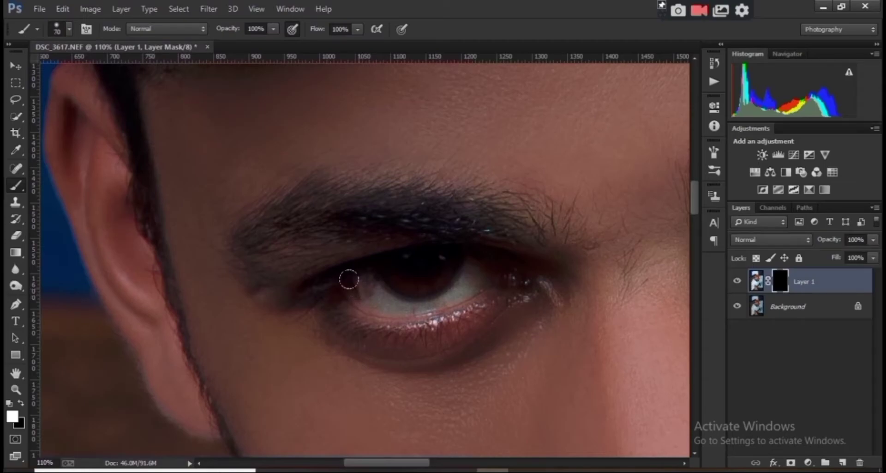
mouse_move(349, 279)
left_mouse_down()
mouse_move(477, 268)
mouse_move(332, 279)
left_mouse_up()
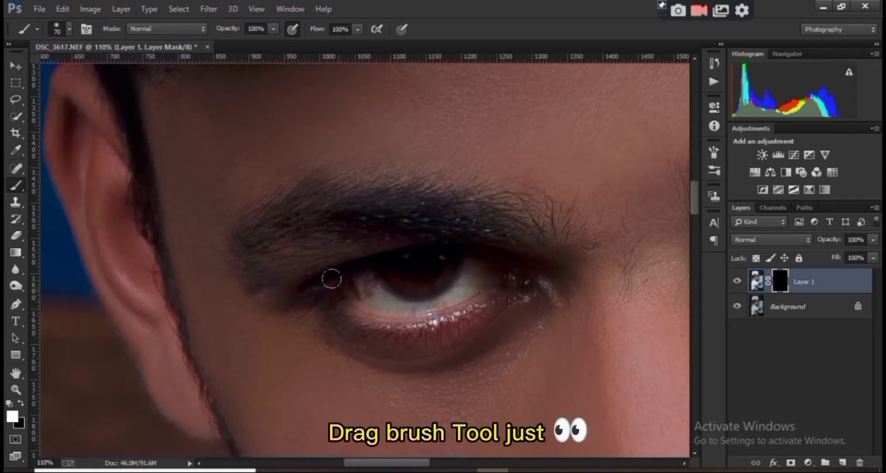
left_click_drag(545, 286, 198, 292)
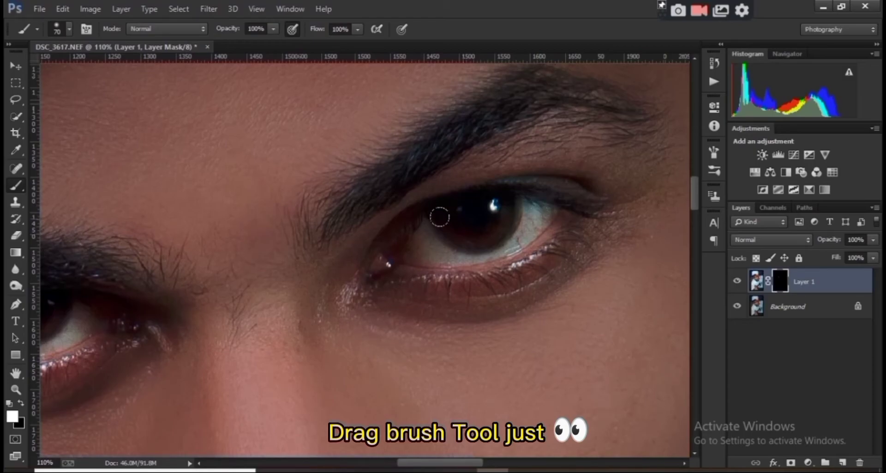
key("ctrl+minus")
key("ctrl+minus")
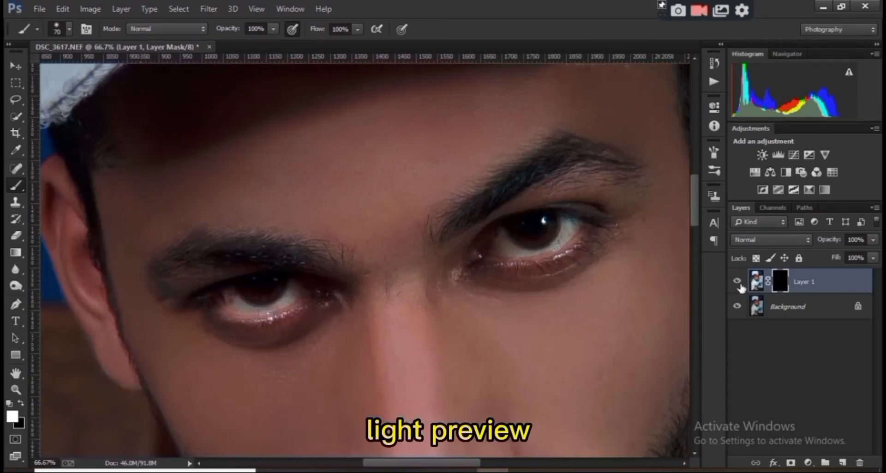
left_click(738, 283)
left_click(738, 282)
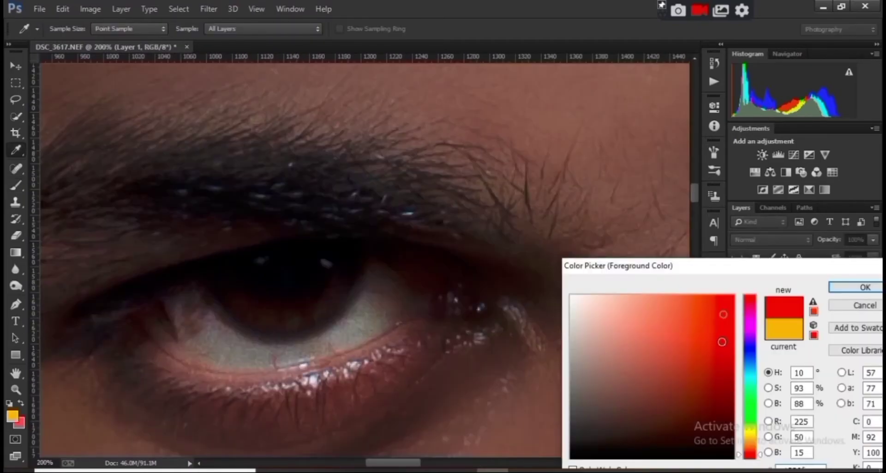
- Pick red and paint it over both irises with the Brush
left_click(722, 342)
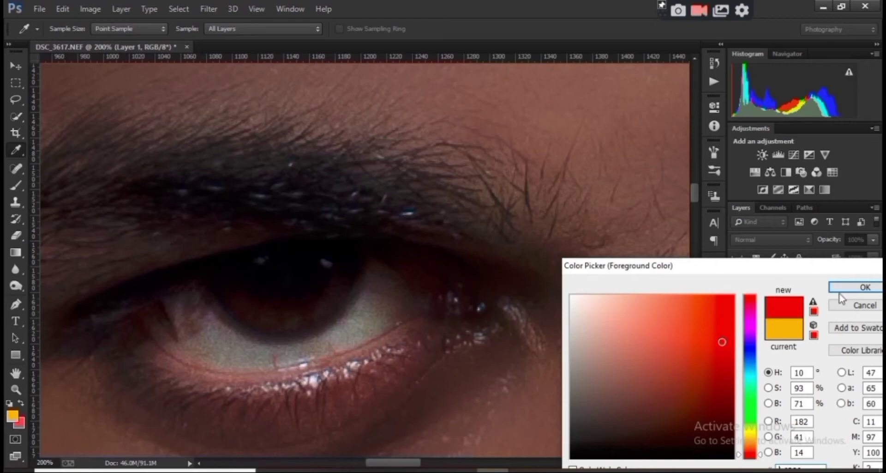
left_click(865, 288)
key("b")
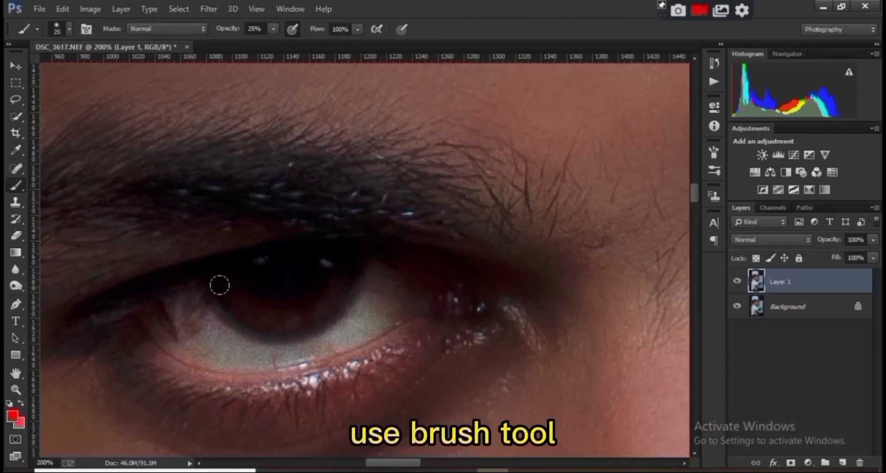
mouse_move(219, 284)
left_mouse_down()
mouse_move(233, 303)
mouse_move(291, 314)
mouse_move(323, 295)
mouse_move(339, 266)
mouse_move(336, 281)
mouse_move(284, 313)
mouse_move(220, 282)
left_mouse_up()
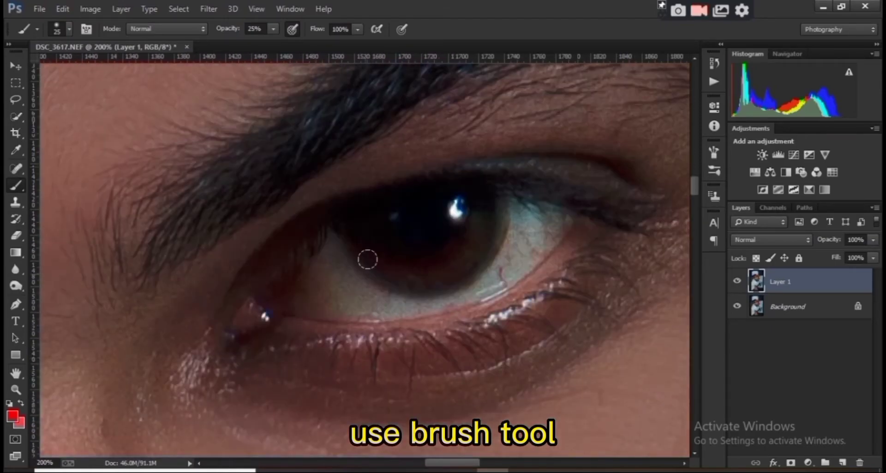
mouse_move(368, 259)
left_mouse_down()
mouse_move(362, 244)
mouse_move(391, 267)
mouse_move(437, 265)
mouse_move(461, 249)
mouse_move(479, 208)
mouse_move(477, 232)
mouse_move(439, 263)
mouse_move(406, 263)
mouse_move(366, 239)
left_mouse_up()
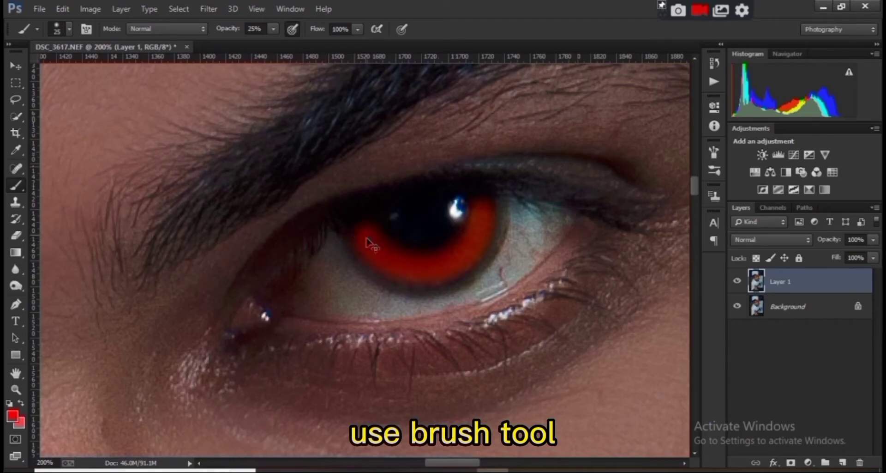
- Shift the iris colour toward orange with Hue +12 and soften the layer opacity
key("ctrl+minus")
scroll(373, 252, "left", 5)
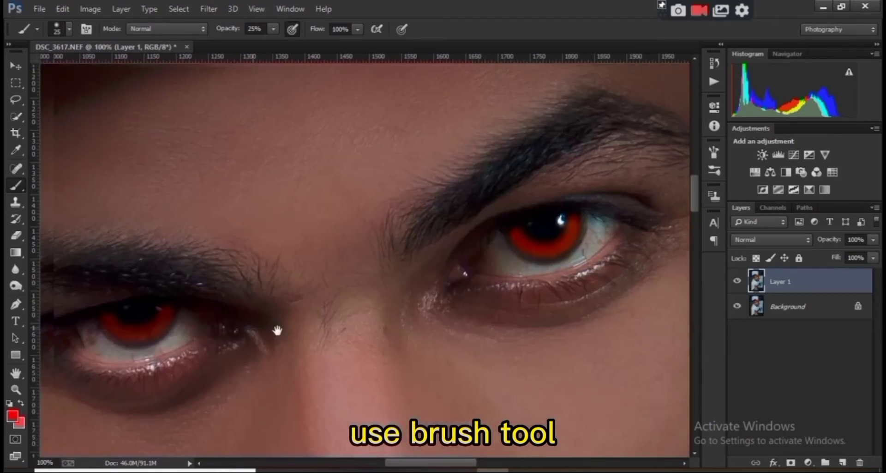
scroll(277, 327, "left", 1)
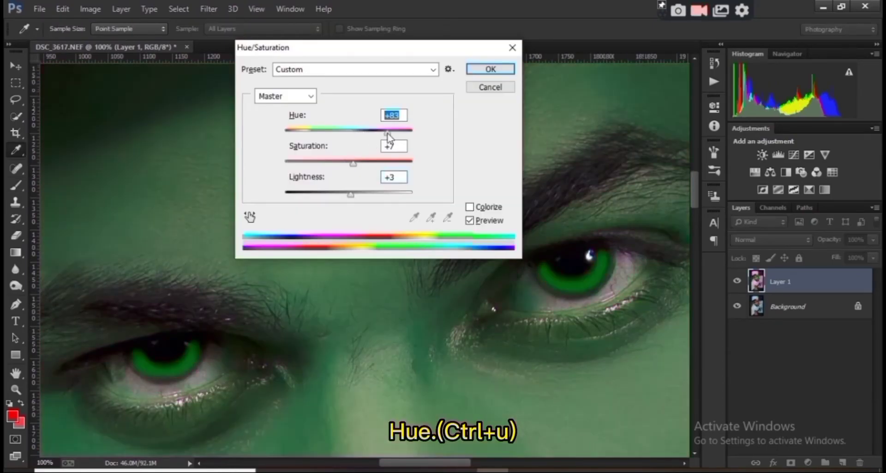
left_click_drag(383, 131, 356, 133)
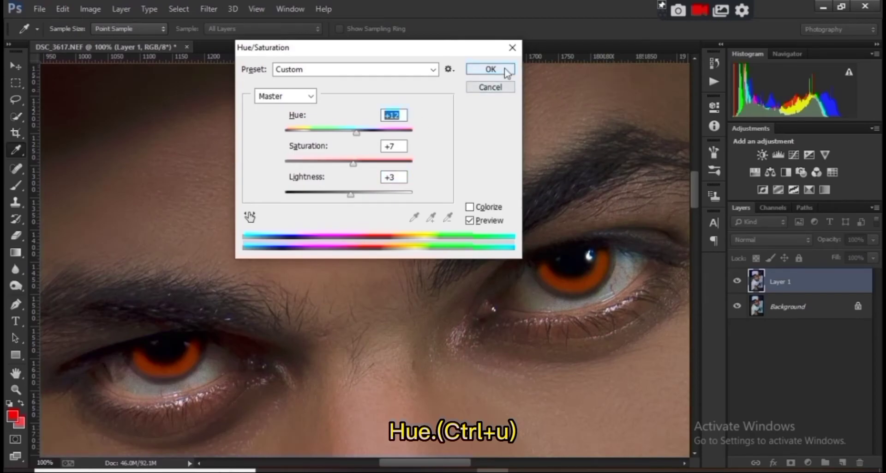
left_click(491, 70)
left_click_drag(865, 252, 858, 251)
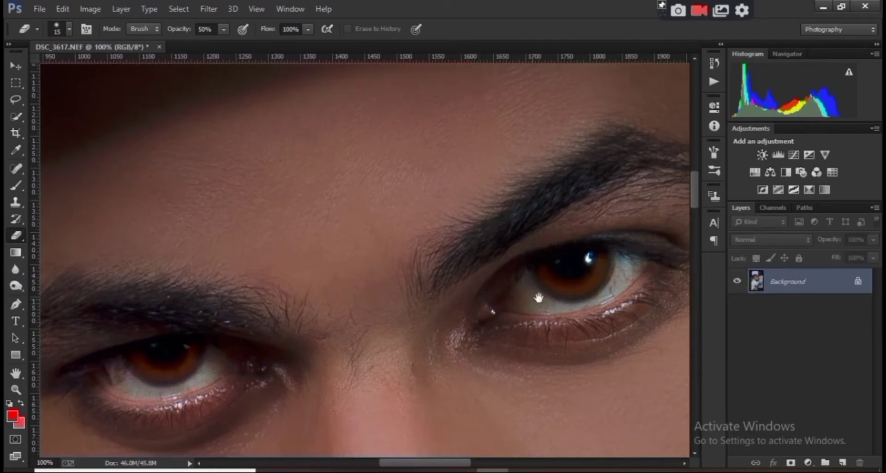
- Add the area beside the cap's top edge and the nearby blue backdrop to the Quick Selection
scroll(382, 300, "up", 2)
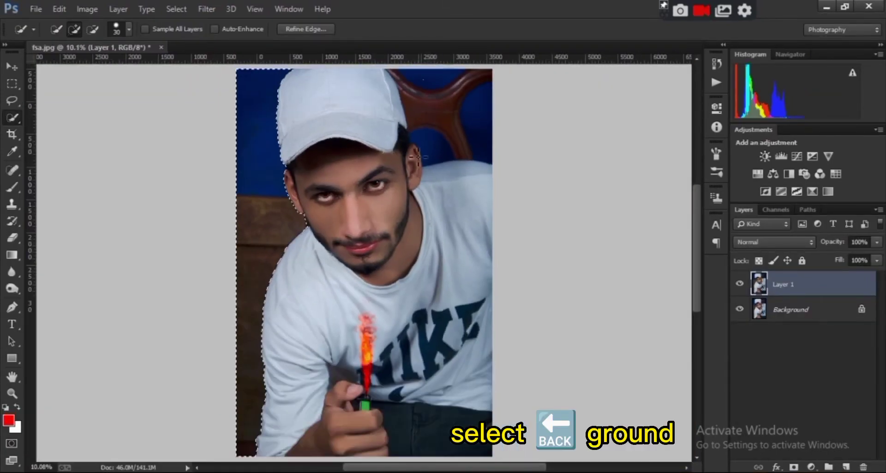
scroll(418, 157, "down", 1)
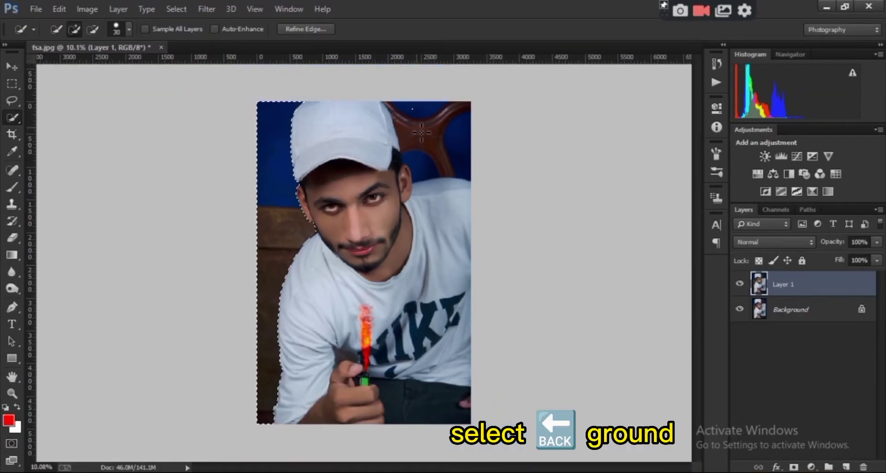
scroll(422, 133, "up", 2)
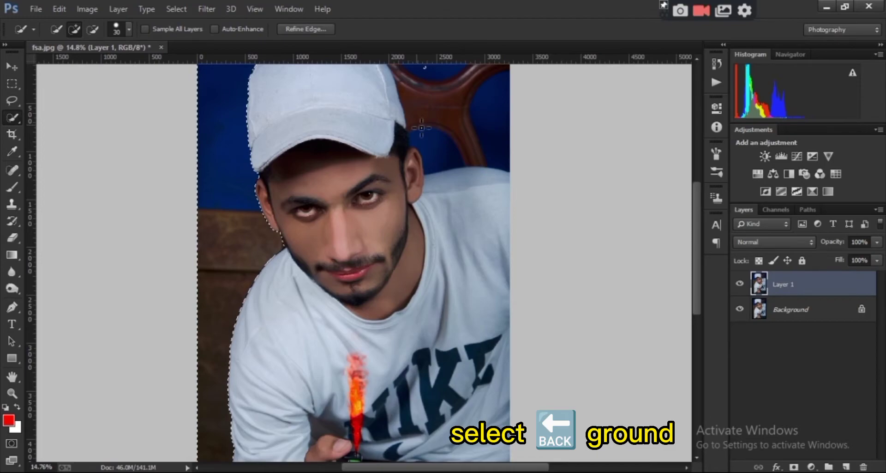
scroll(421, 128, "up", 3)
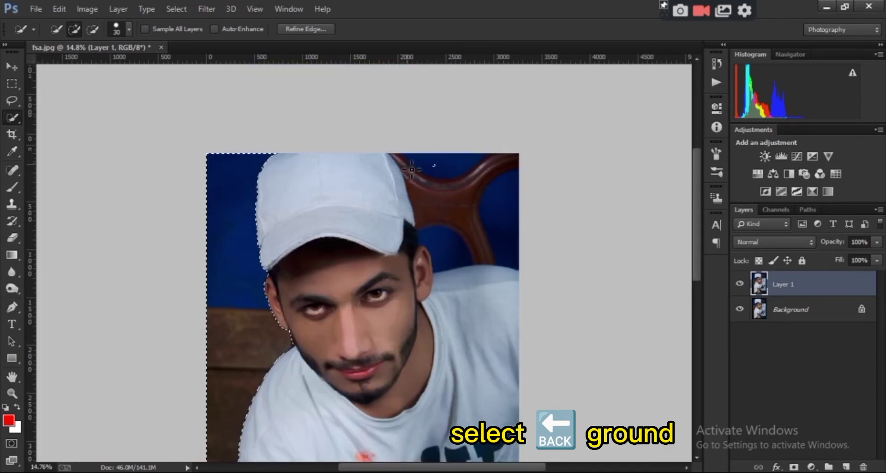
left_click(411, 169)
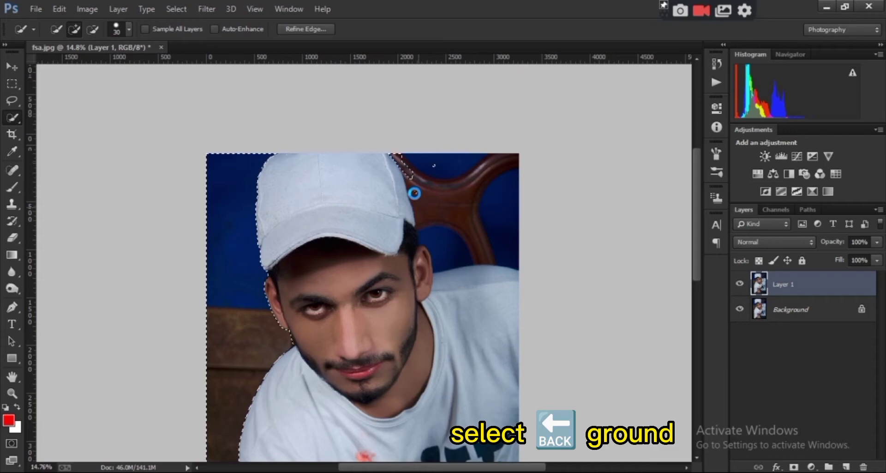
left_click(415, 193)
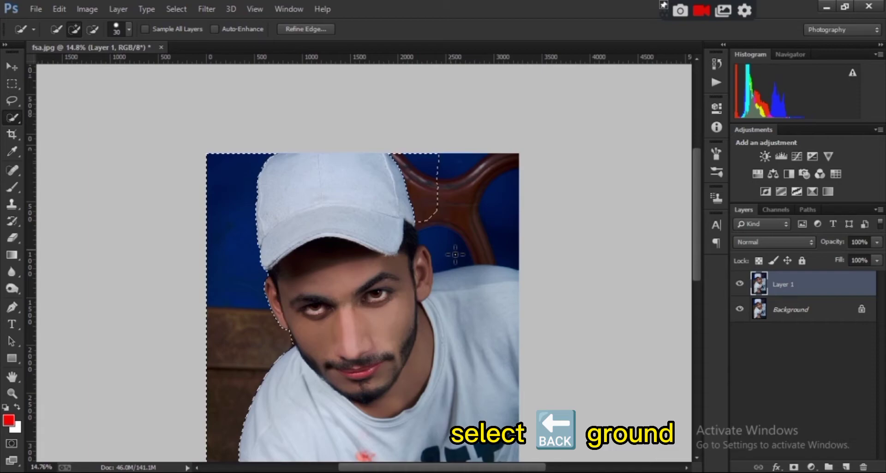
- Subtract the jaw and beard edge from the selection with a 15 px brush
scroll(456, 254, "up", 2)
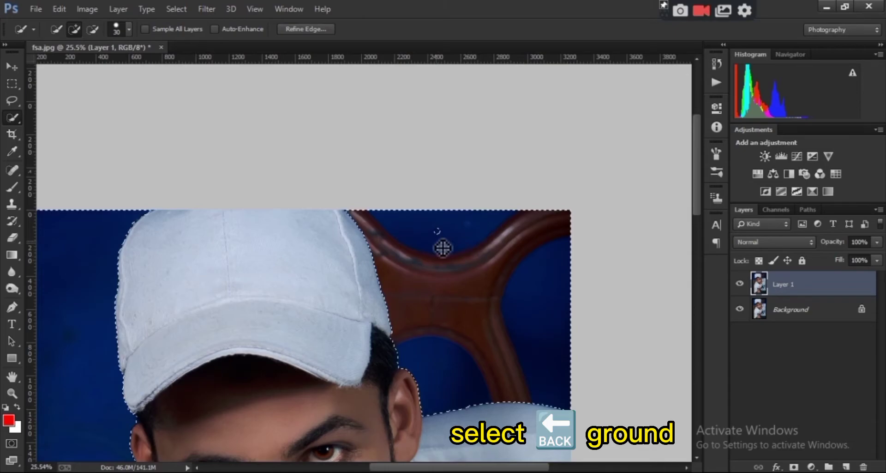
scroll(271, 281, "up", 3)
scroll(212, 279, "up", 2)
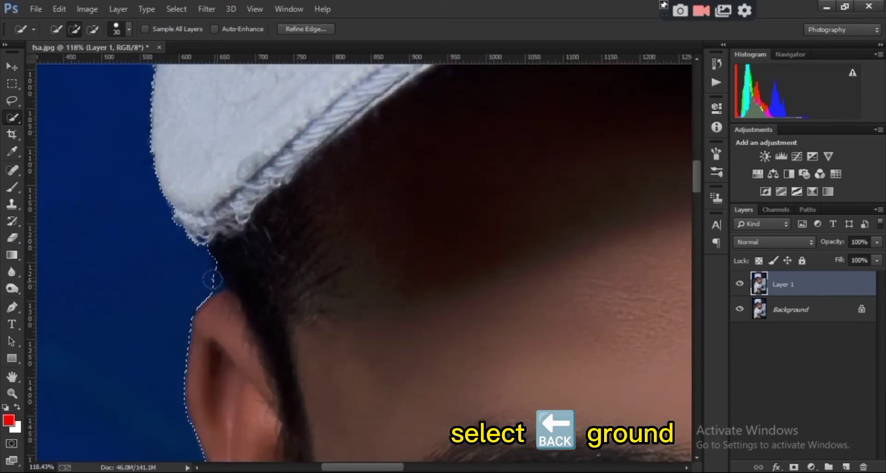
scroll(212, 278, "down", 3)
scroll(395, 263, "down", 3)
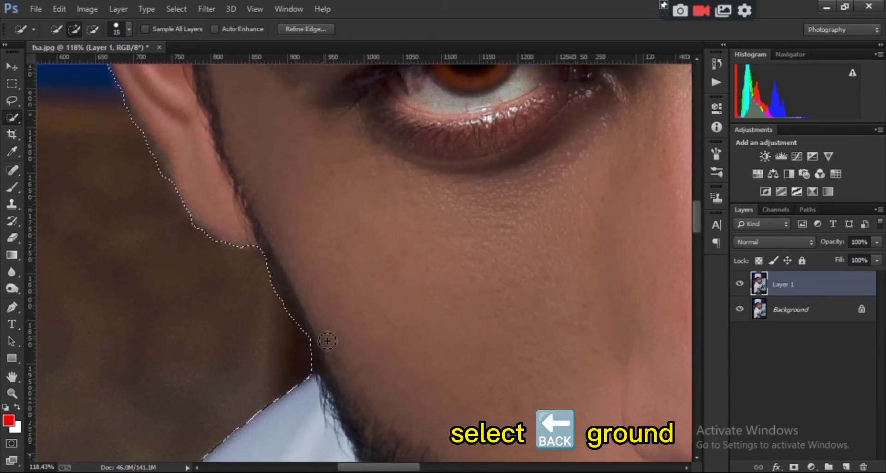
mouse_move(310, 352)
left_mouse_down()
mouse_move(317, 334)
mouse_move(297, 336)
mouse_move(293, 361)
left_mouse_up()
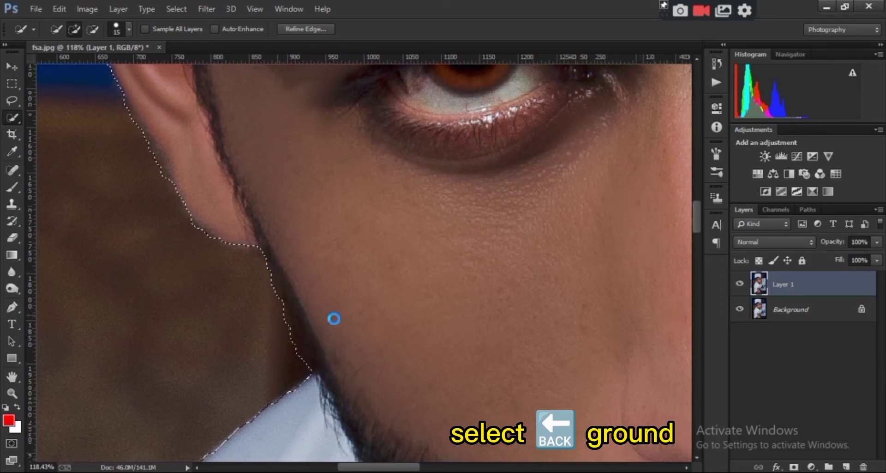
- Refine the selection edge along the cap and copy the selection onto new Layer 2
scroll(424, 301, "down", 3)
scroll(492, 248, "up", 5)
left_click_drag(492, 248, 550, 250)
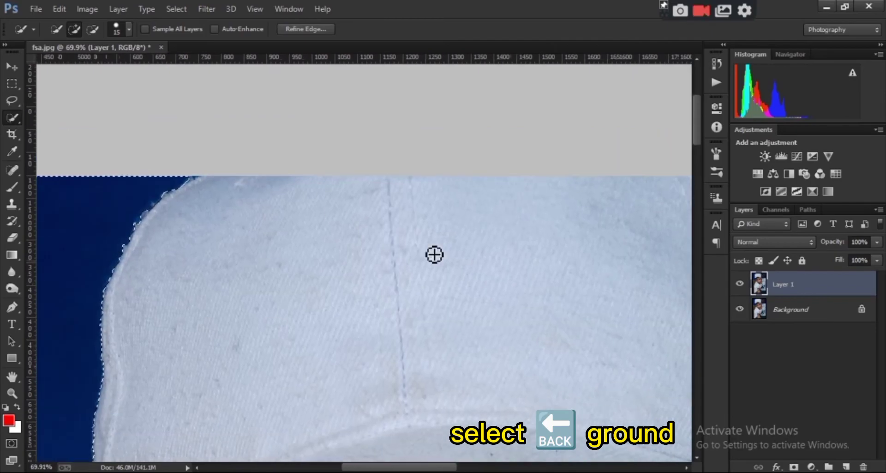
left_click(189, 183)
mouse_move(190, 182)
left_mouse_down()
mouse_move(394, 264)
mouse_move(394, 231)
mouse_move(477, 257)
left_mouse_up()
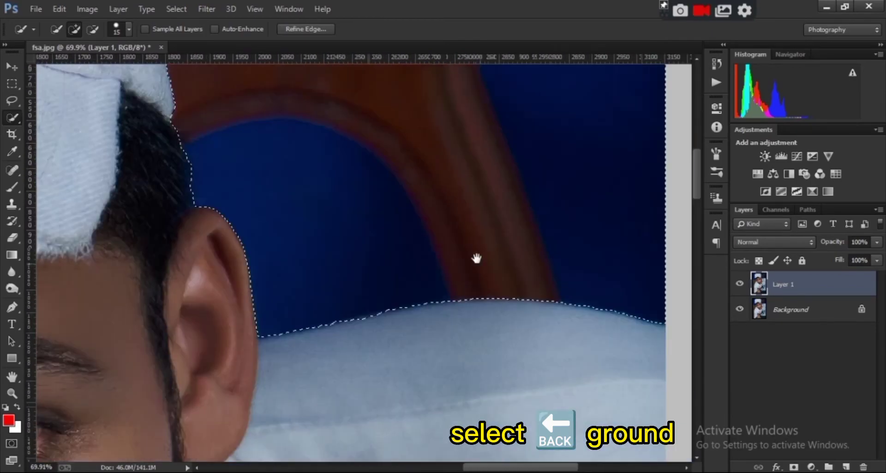
key("ctrl+j")
- Darken the backdrop layer to black with a Levels adjustment
key("ctrl+0")
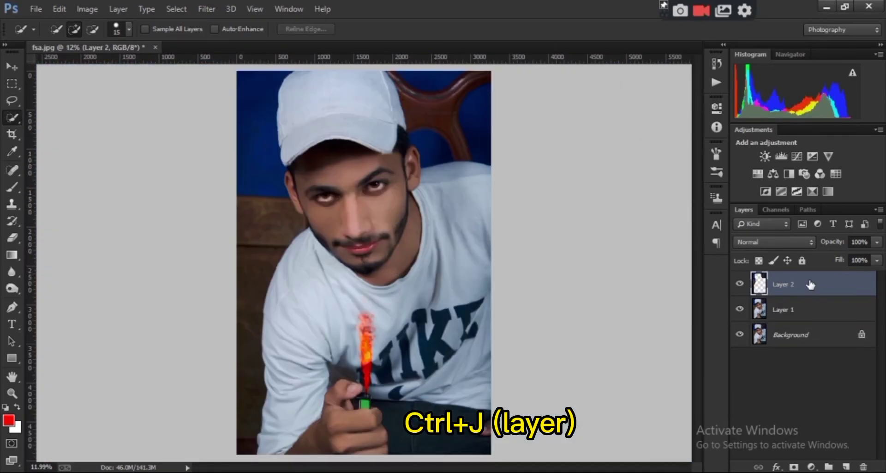
key("ctrl+l")
mouse_move(788, 372)
left_mouse_down()
mouse_move(744, 372)
mouse_move(788, 372)
left_mouse_up()
left_click_drag(706, 372, 775, 371)
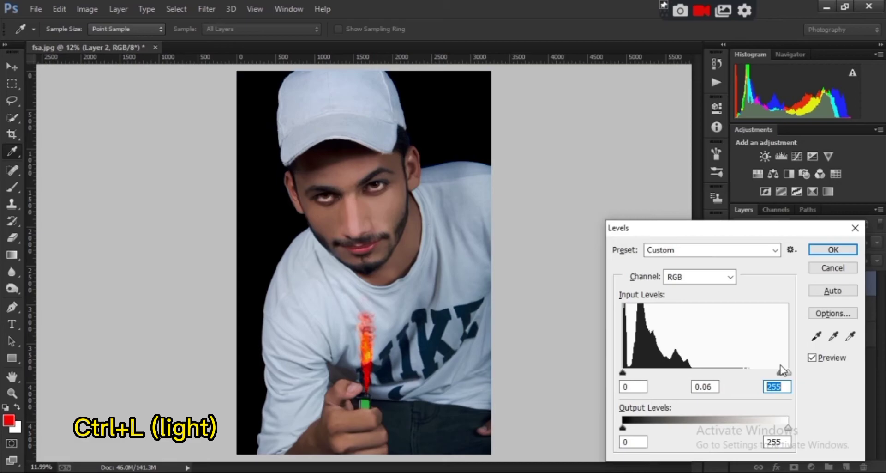
key("Return")
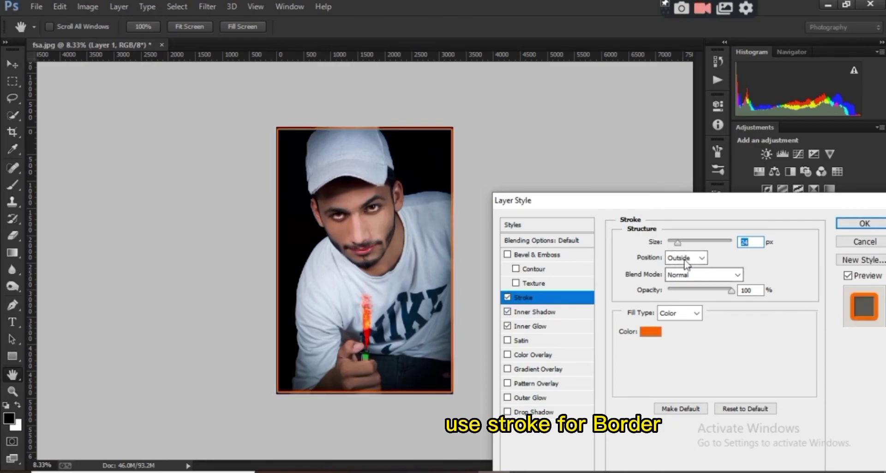
- Give the layer an orange Stroke border, 40 px wide, positioned Inside
left_click(686, 258)
left_click(681, 273)
left_click_drag(678, 241, 682, 241)
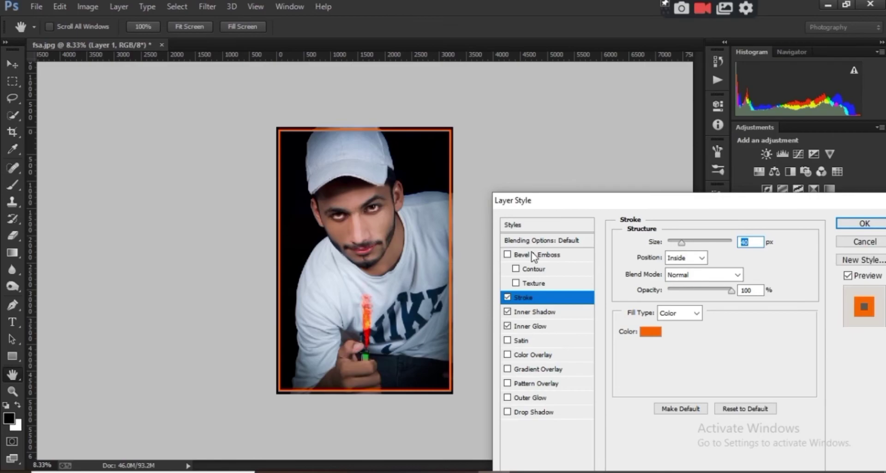
key("Return")
- Check the top orange border and merge the layers down into the Background
scroll(317, 198, "up", 5)
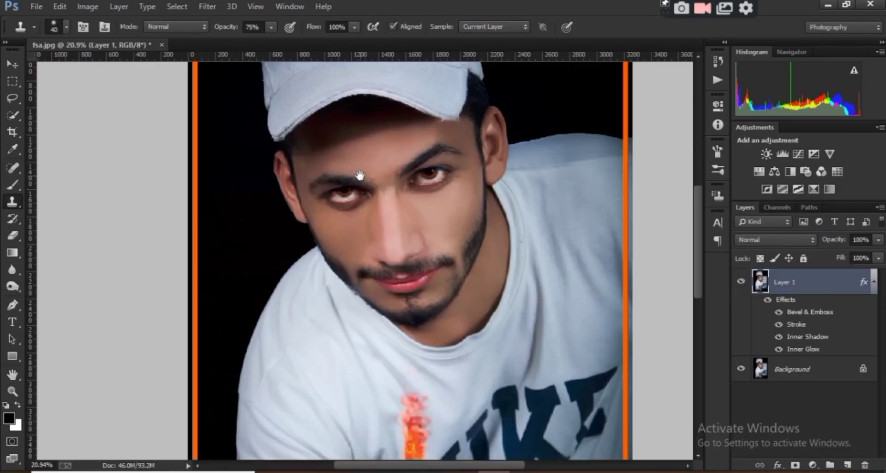
left_click_drag(360, 175, 374, 273)
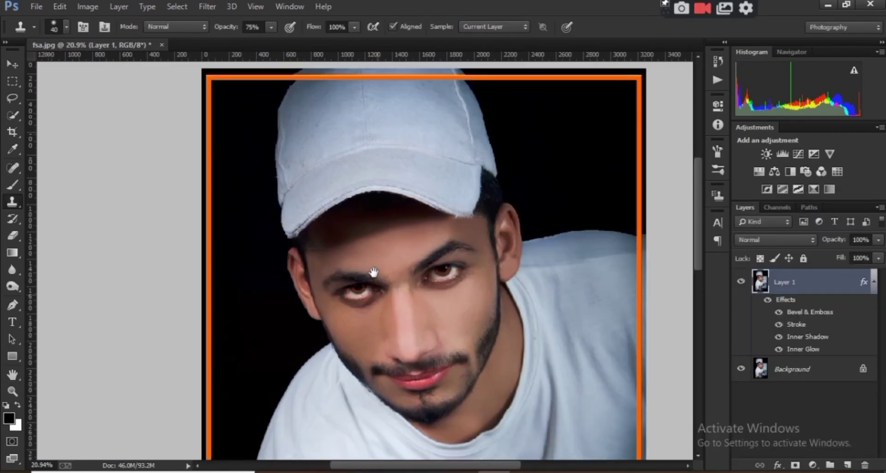
left_click(371, 298, "alt")
key("ctrl+e")
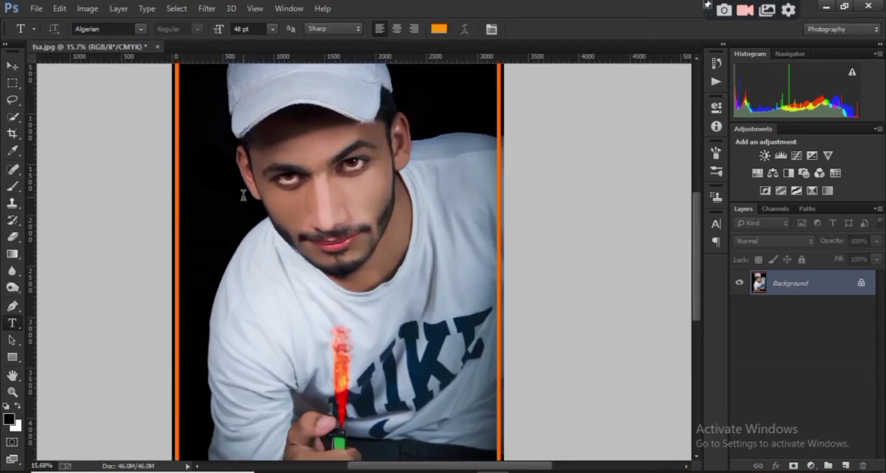
- Type 'SFI PHOTOGRAPHY' left of the face and rotate it 90° to run vertically
left_click(243, 195)
type("SFI")
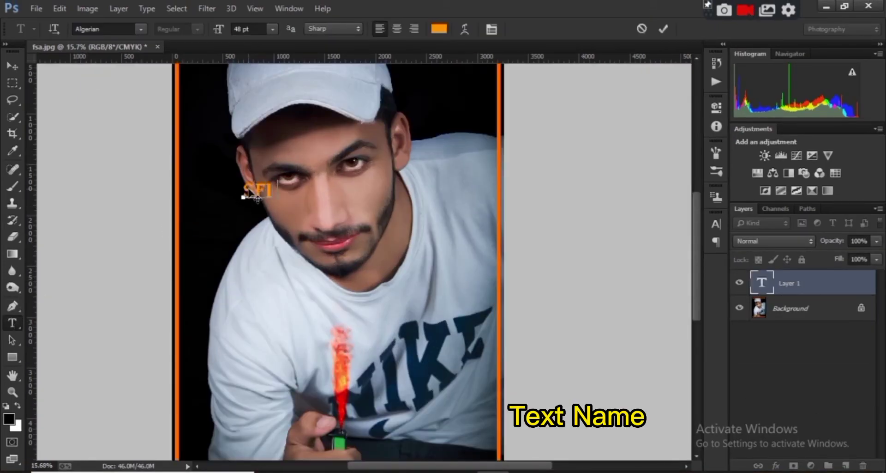
type(" PHOTOGRAPHY")
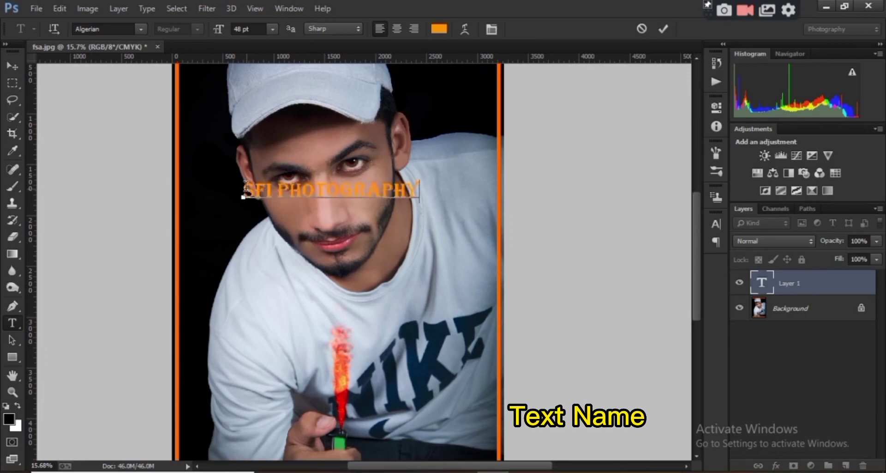
left_click(663, 28)
key("ctrl+t")
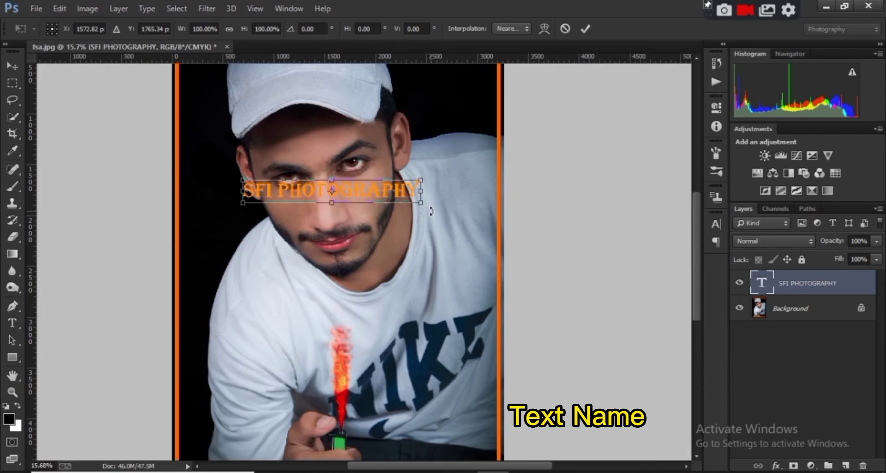
left_click_drag(431, 211, 328, 201)
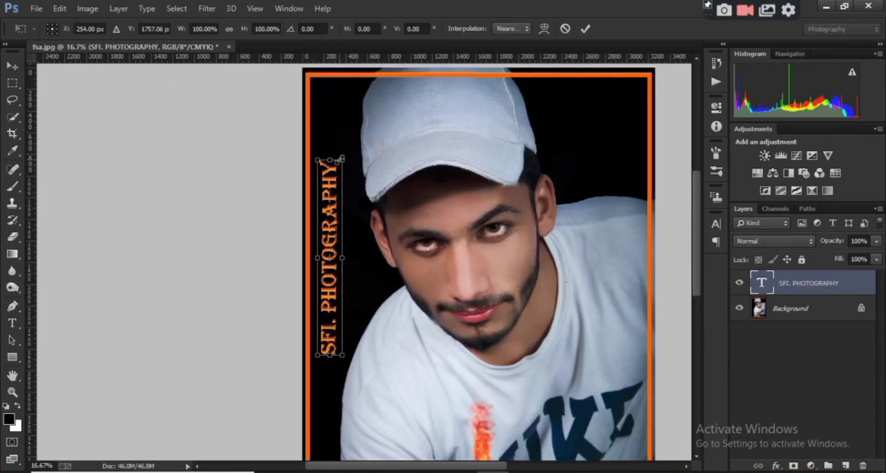
key("Return")
- Add Bevel & Emboss, Inner Shadow and Inner Glow effects to the text layer
right_click(803, 278)
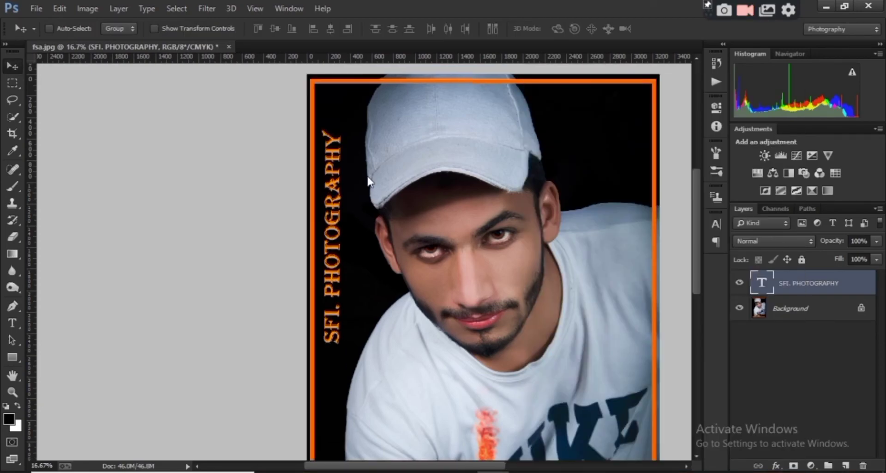
left_click(506, 255)
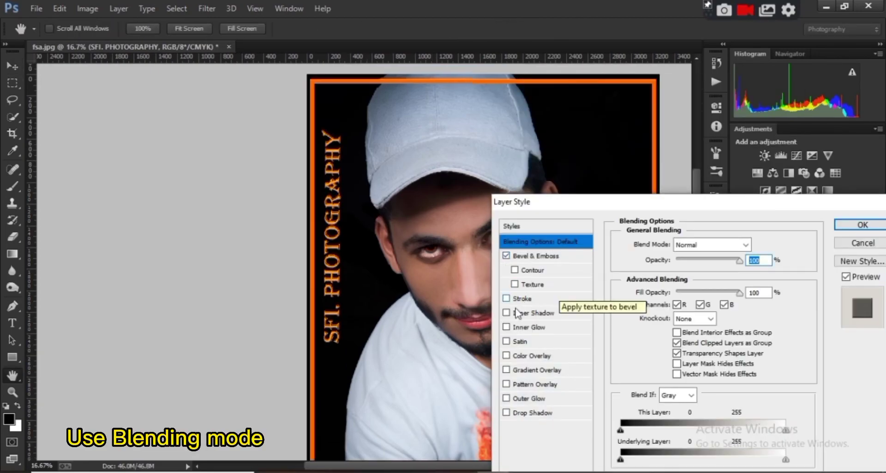
key("ctrl+plus")
key("ctrl+plus")
key("ctrl+plus")
left_click(507, 298)
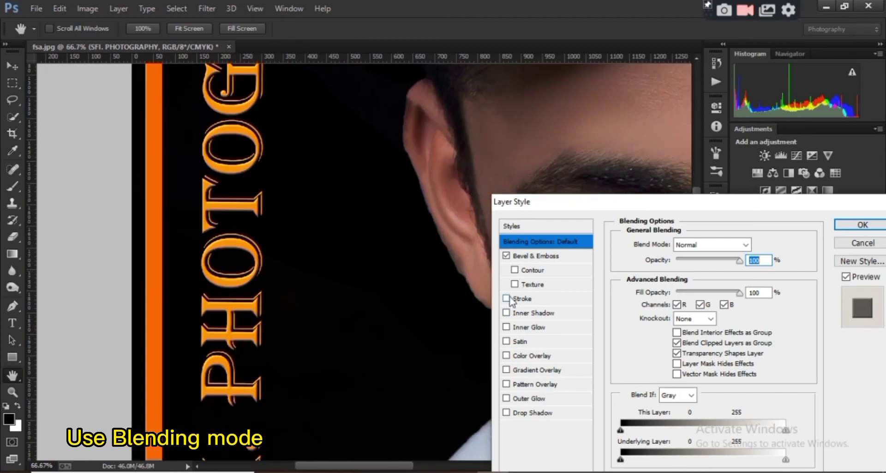
left_click(507, 298)
left_click(506, 326)
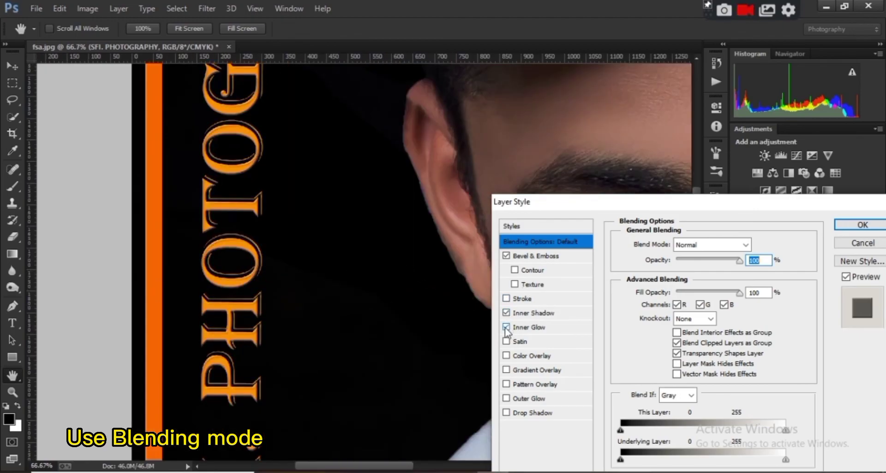
left_click(863, 225)
key("v")
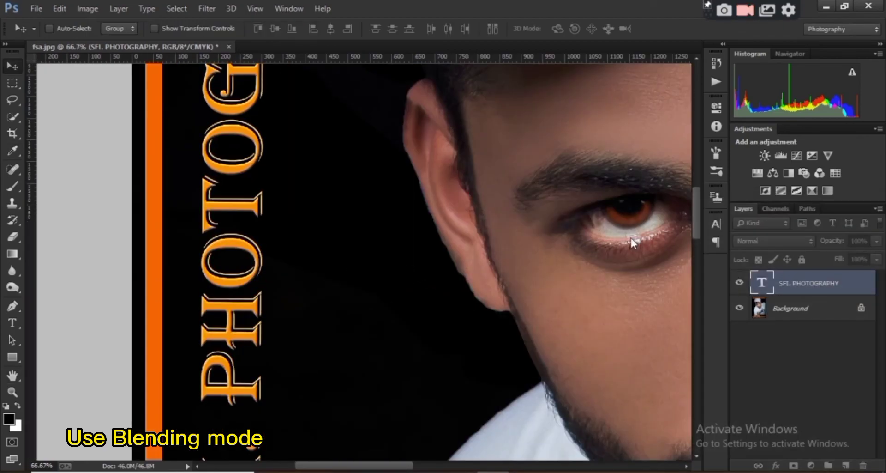
key("ctrl+0")
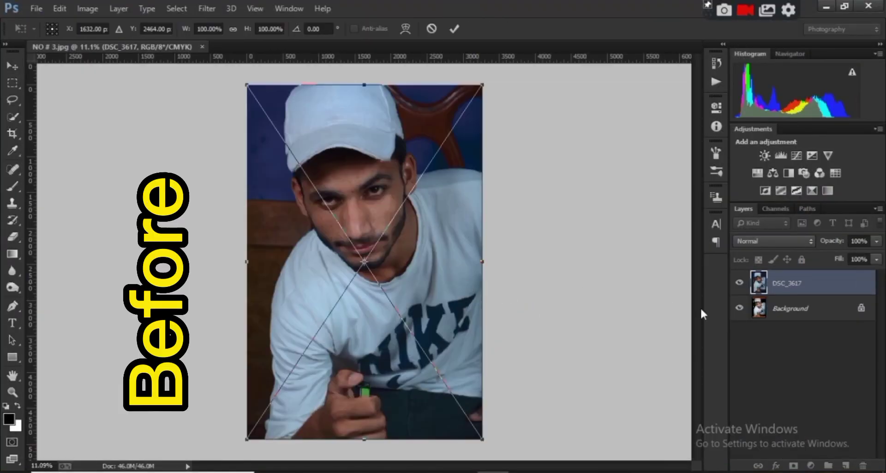
- Commit the placed DSC_3617 layer and toggle its visibility off and on to compare
key("Return")
left_click(740, 282)
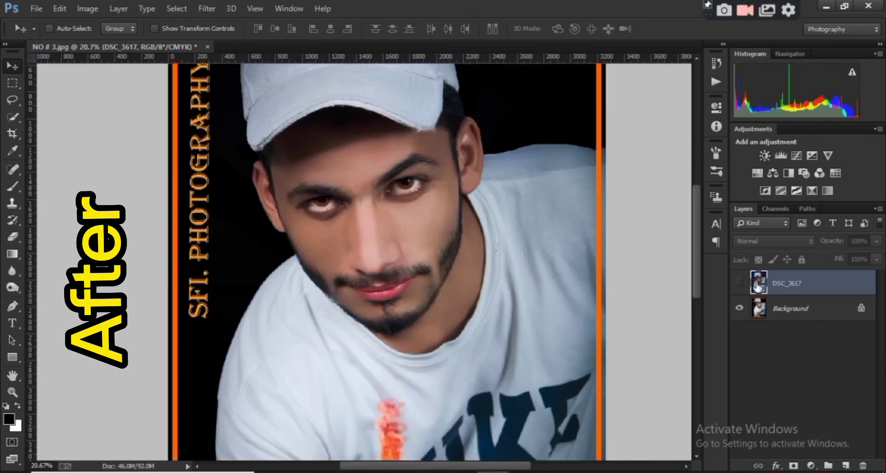
left_click(740, 282)
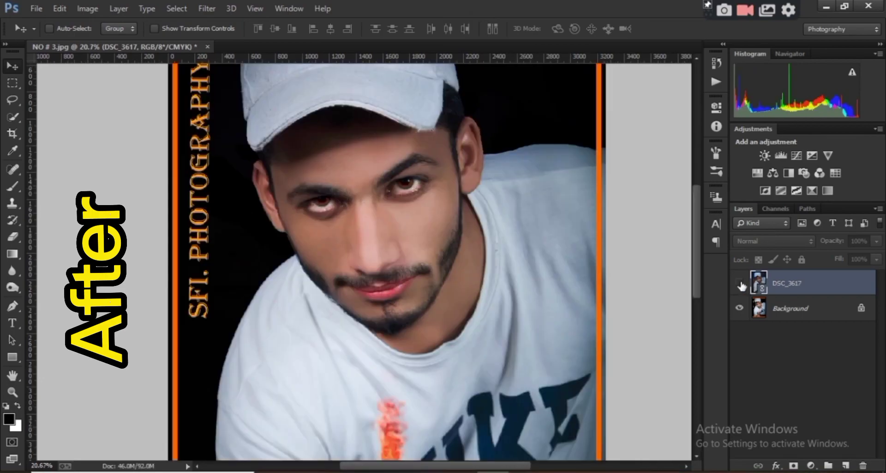